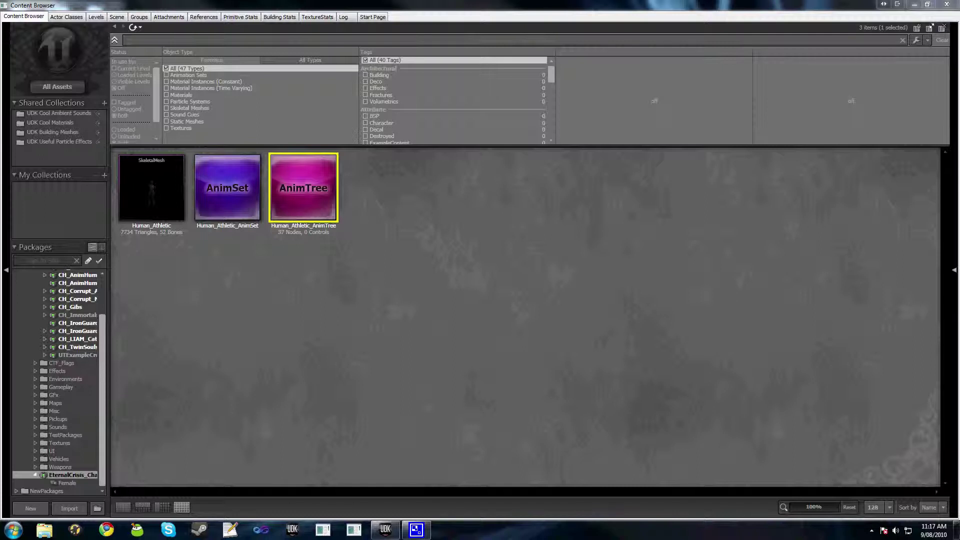
# Open the Human_Athletic_AnimTree asset and add an AnimNodeBlend node between AimNode and AnimNodeBlendByPosture.
pyautogui.doubleClick(321, 192)
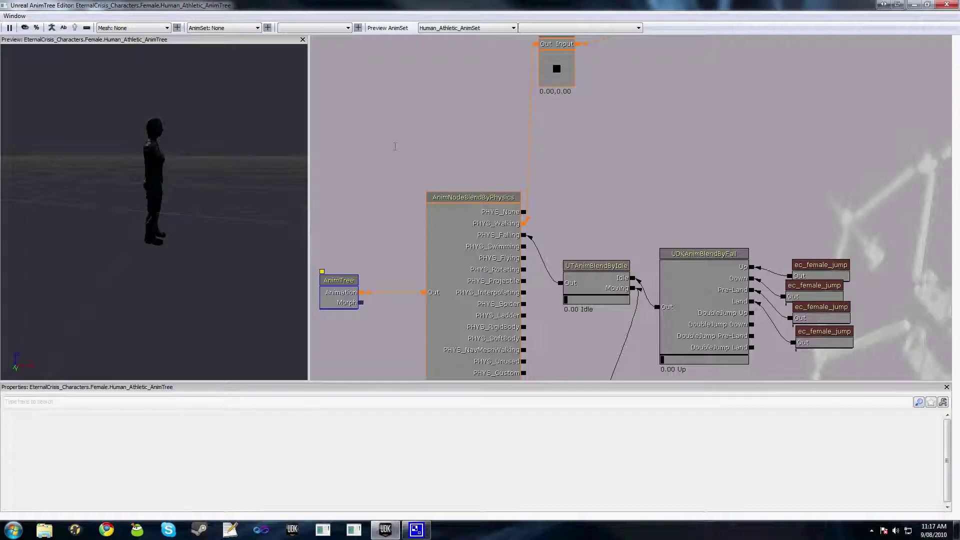
pyautogui.moveTo(395, 146); pyautogui.dragTo(371, 285)
pyautogui.moveTo(535, 149); pyautogui.dragTo(469, 189)
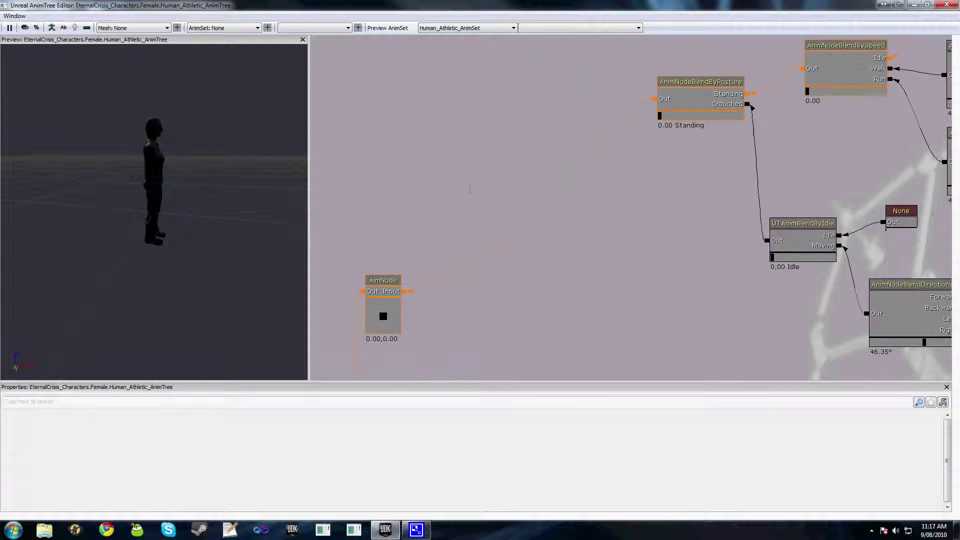
pyautogui.rightClick(470, 175)
pyautogui.moveTo(492, 181)
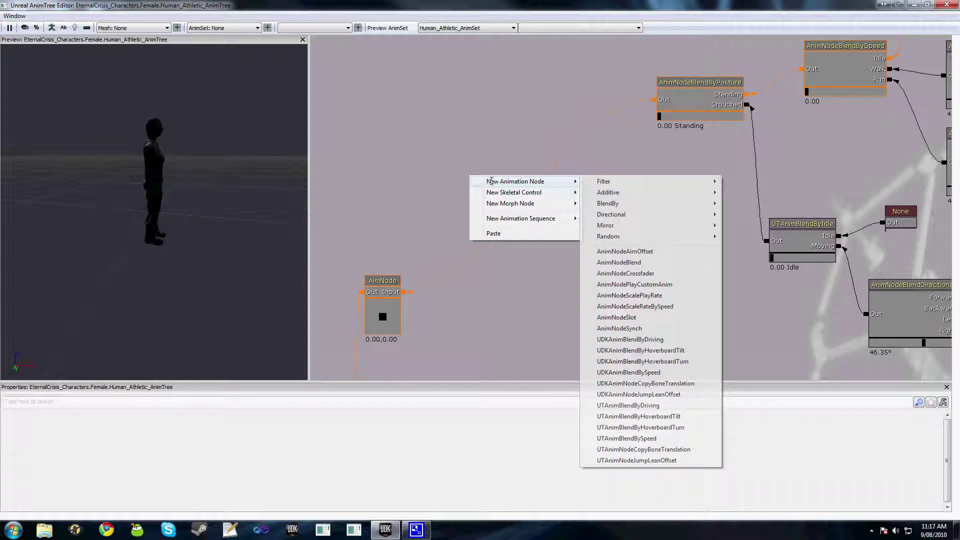
pyautogui.click(647, 263)
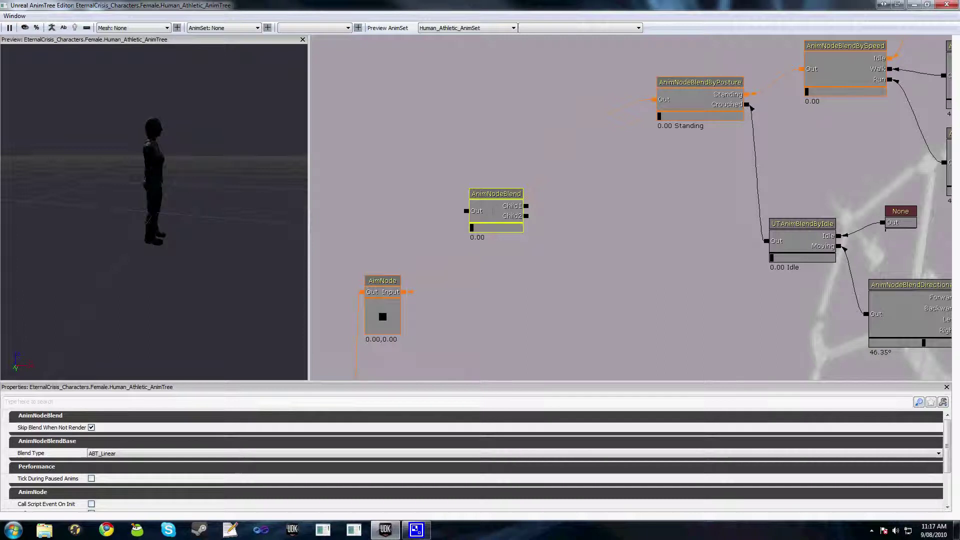
pyautogui.keyDown('ctrl'); pyautogui.moveTo(500, 199); pyautogui.dragTo(510, 183); pyautogui.keyUp('ctrl')
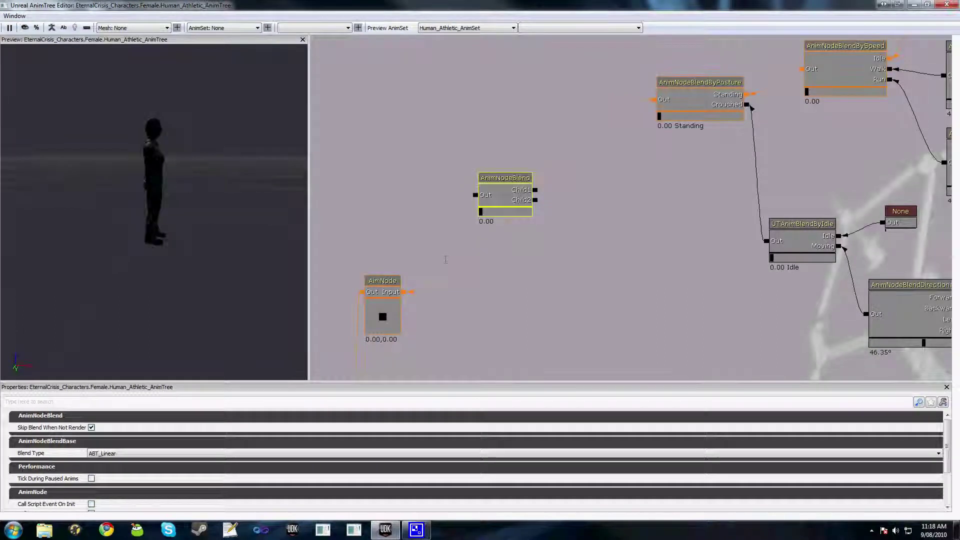
# Rewire AimNode's Input to AnimNodeBlend's Out, link Child1 to AnimNodeBlendByPosture, and reposition the blend node.
pyautogui.keyDown('alt'); pyautogui.click(404, 292); pyautogui.keyUp('alt')
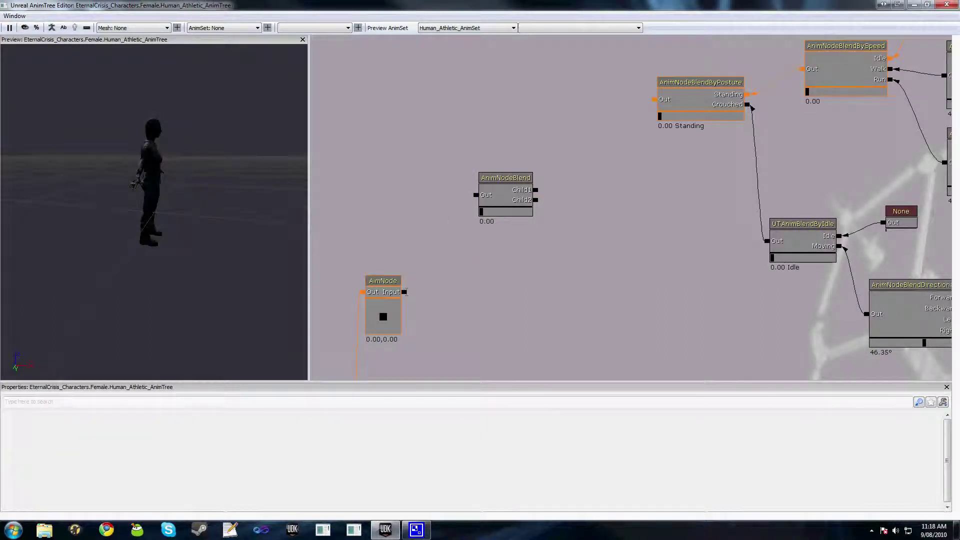
pyautogui.moveTo(404, 292); pyautogui.dragTo(475, 194)
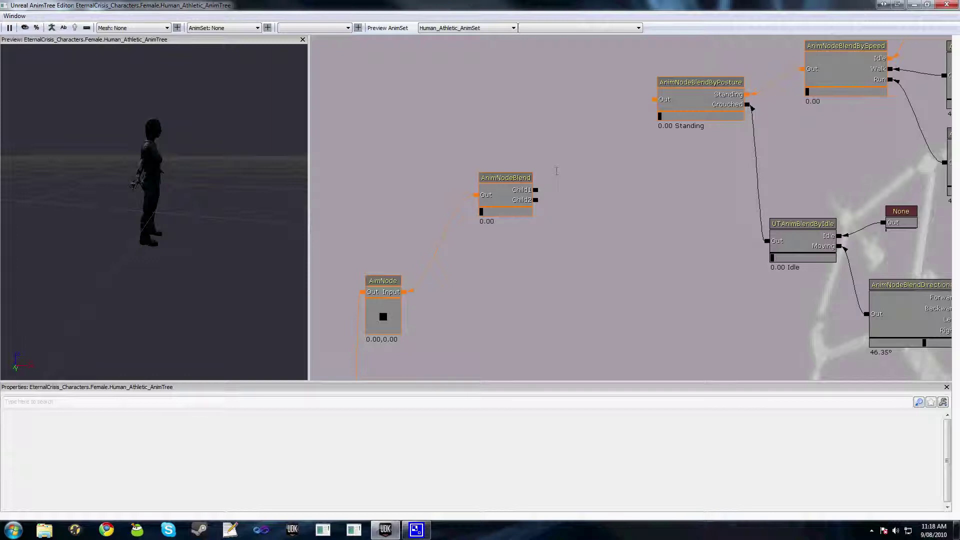
pyautogui.moveTo(535, 190); pyautogui.dragTo(654, 99)
pyautogui.moveTo(676, 155); pyautogui.dragTo(519, 195)
pyautogui.scroll(-1, 519, 195)
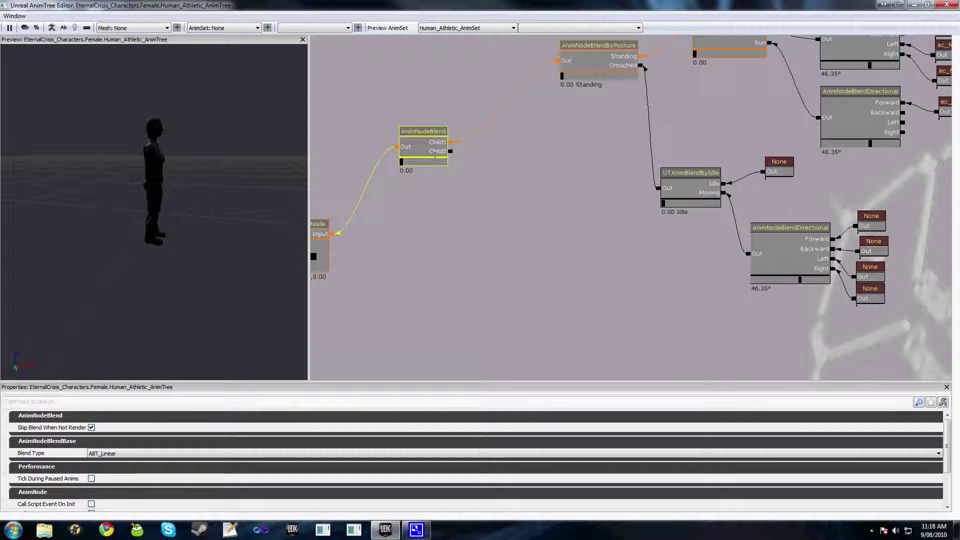
pyautogui.keyDown('ctrl'); pyautogui.moveTo(424, 135); pyautogui.dragTo(414, 149); pyautogui.keyUp('ctrl')
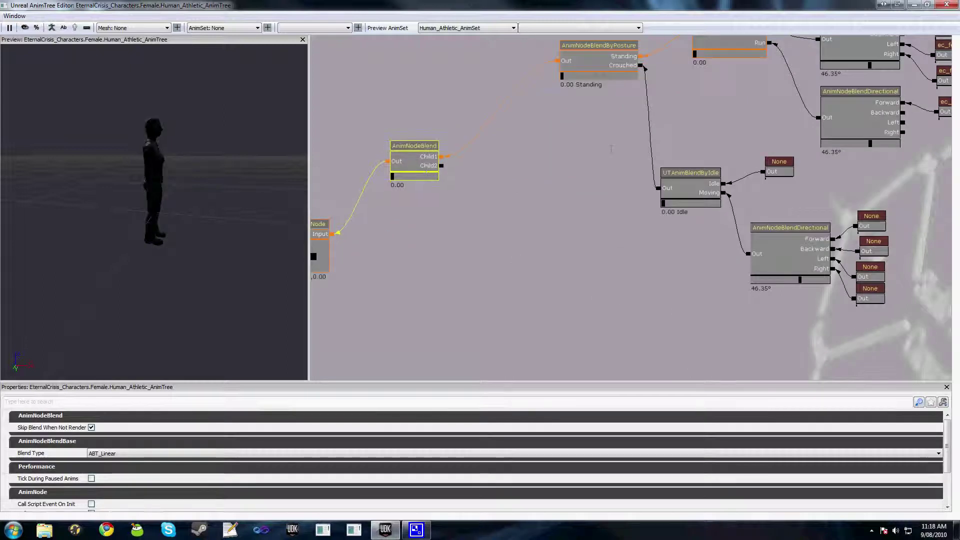
# Add an AnimNodeBlendDirectional node, link it to AnimNodeBlend's Child2, and arrange the two nodes with space beside them.
pyautogui.rightClick(483, 188)
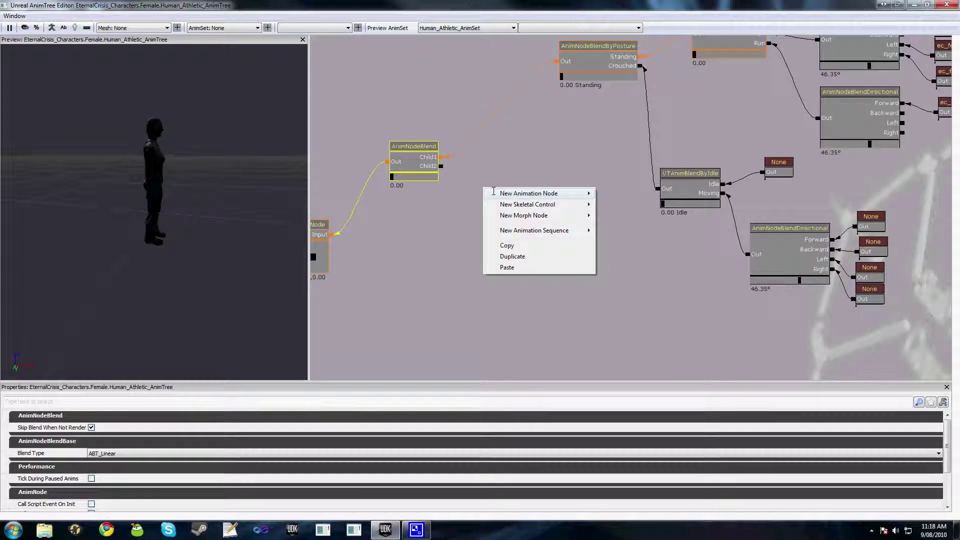
pyautogui.moveTo(493, 193)
pyautogui.moveTo(625, 226)
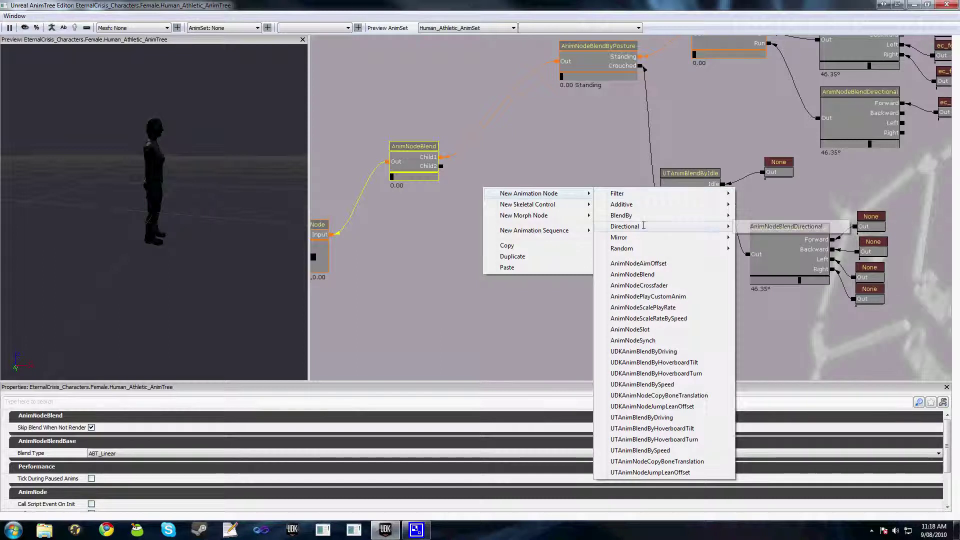
pyautogui.click(780, 226)
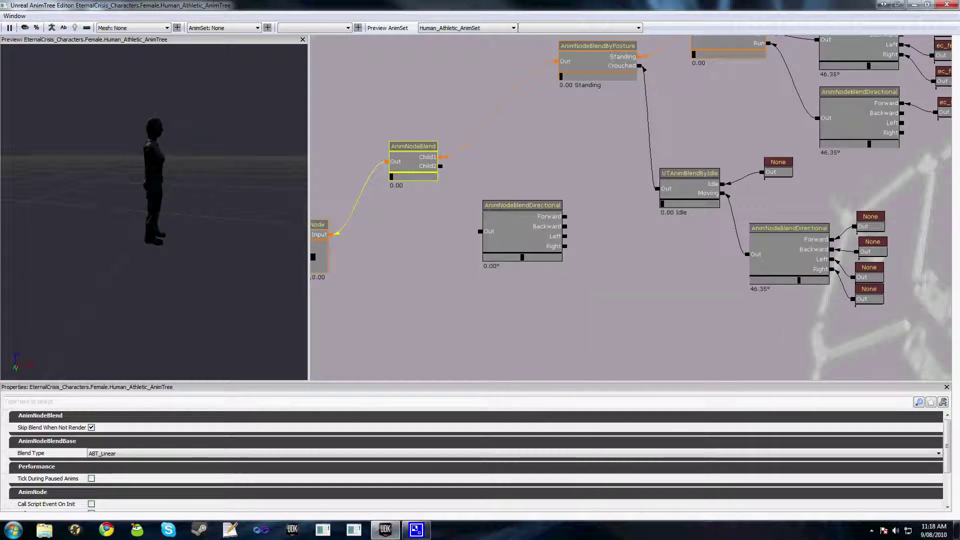
pyautogui.click(520, 231)
pyautogui.keyDown('ctrl'); pyautogui.moveTo(520, 231); pyautogui.dragTo(440, 166); pyautogui.keyUp('ctrl')
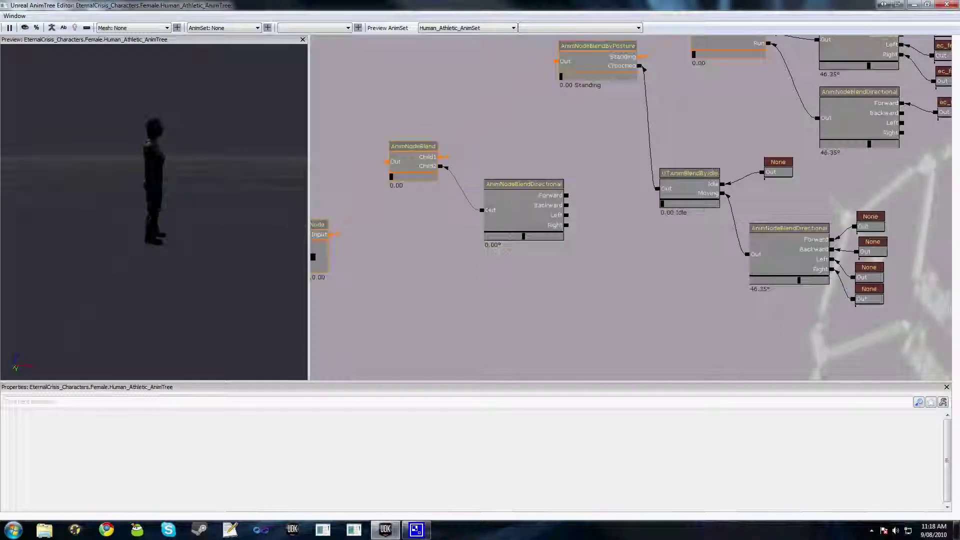
pyautogui.click(520, 210)
pyautogui.moveTo(520, 210)
pyautogui.keyDown('ctrl'); pyautogui.mouseDown()
pyautogui.moveTo(483, 208)
pyautogui.moveTo(504, 211)
pyautogui.mouseUp(); pyautogui.keyUp('ctrl')
pyautogui.keyDown('ctrl'); pyautogui.moveTo(413, 164); pyautogui.dragTo(398, 164); pyautogui.keyUp('ctrl')
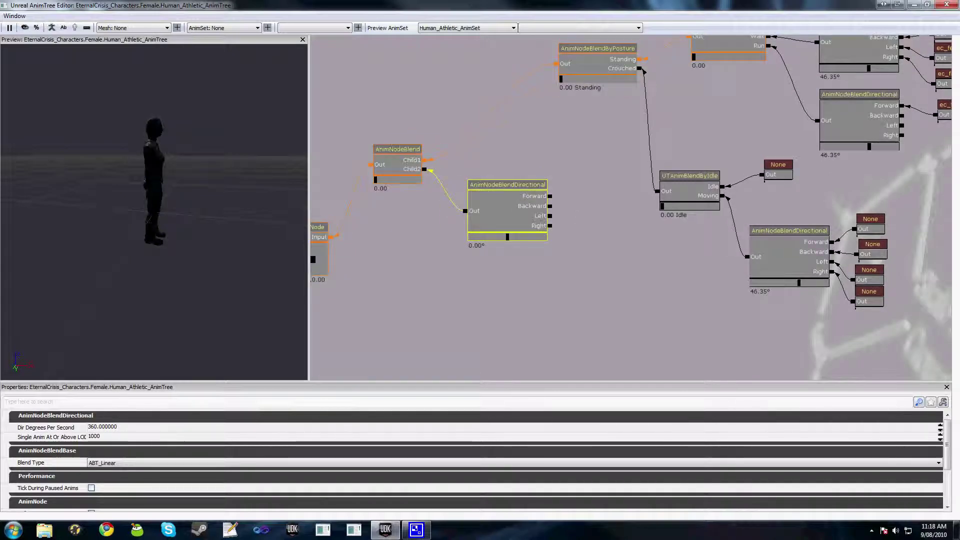
pyautogui.moveTo(506, 184); pyautogui.dragTo(494, 184)
# Create four animation sequence nodes, stack them beside the new AnimNodeBlendDirectional, and link the uppermost one to Forward.
pyautogui.rightClick(572, 181)
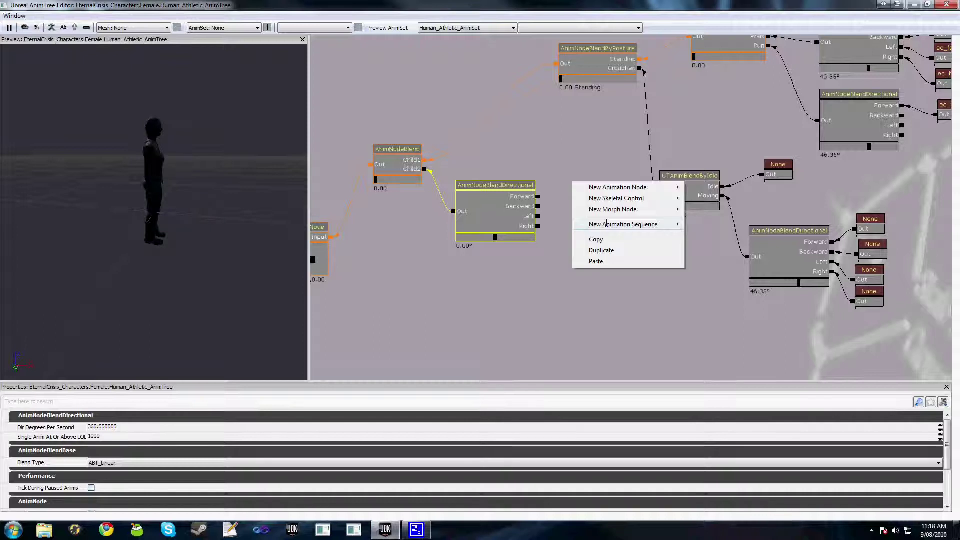
pyautogui.click(610, 226)
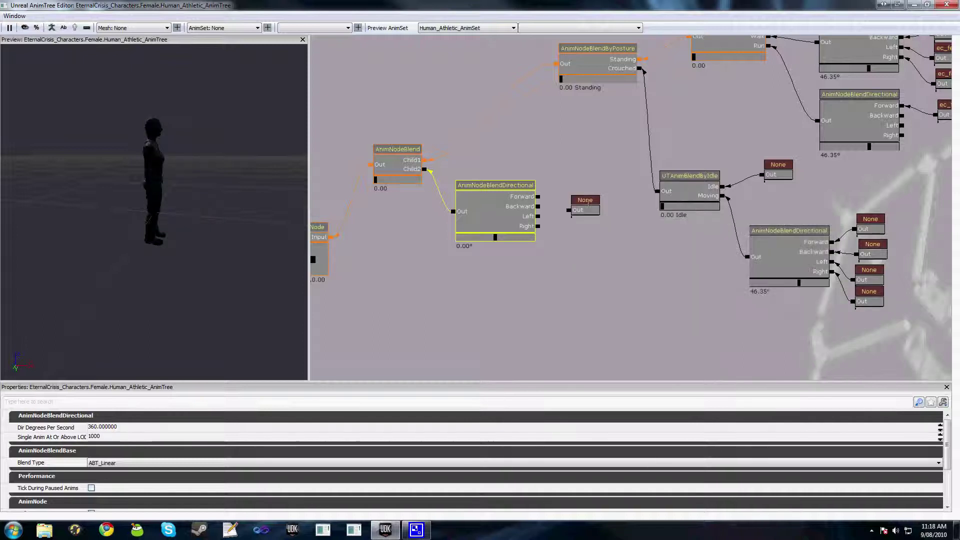
pyautogui.click(589, 202)
pyautogui.keyDown('ctrl'); pyautogui.moveTo(589, 202); pyautogui.dragTo(574, 188); pyautogui.keyUp('ctrl')
pyautogui.hotkey('ctrl', 'w')
pyautogui.hotkey('ctrl', 'w')
pyautogui.hotkey('ctrl', 'w')
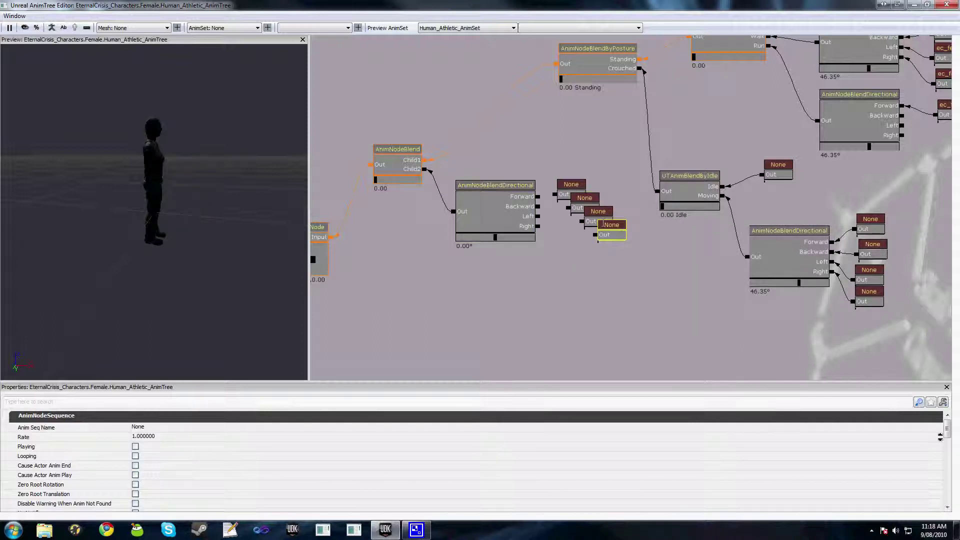
pyautogui.keyDown('ctrl'); pyautogui.moveTo(603, 224); pyautogui.dragTo(560, 242); pyautogui.keyUp('ctrl')
pyautogui.click(595, 214)
pyautogui.moveTo(601, 209); pyautogui.dragTo(561, 189)
pyautogui.click(573, 186)
pyautogui.click(562, 189)
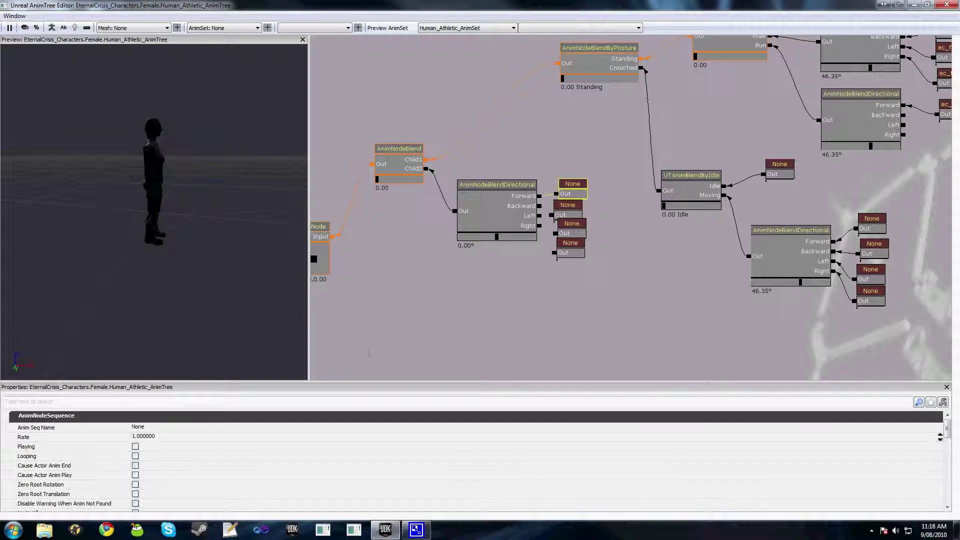
# Set the Anim Seq Name of the Forward sequence to ec_female_pronewalk.
pyautogui.click(154, 426)
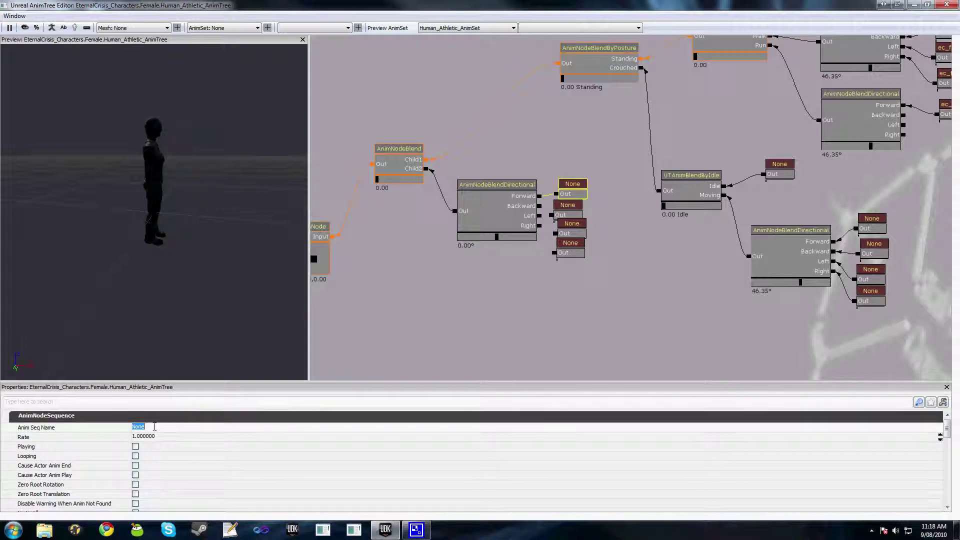
pyautogui.write('exc_')
pyautogui.write('frmal')
pyautogui.press('BackSpace')
pyautogui.press('BackSpace')
pyautogui.press('BackSpace')
pyautogui.press('BackSpace')
pyautogui.write('emale_prone')
pyautogui.press('Return')
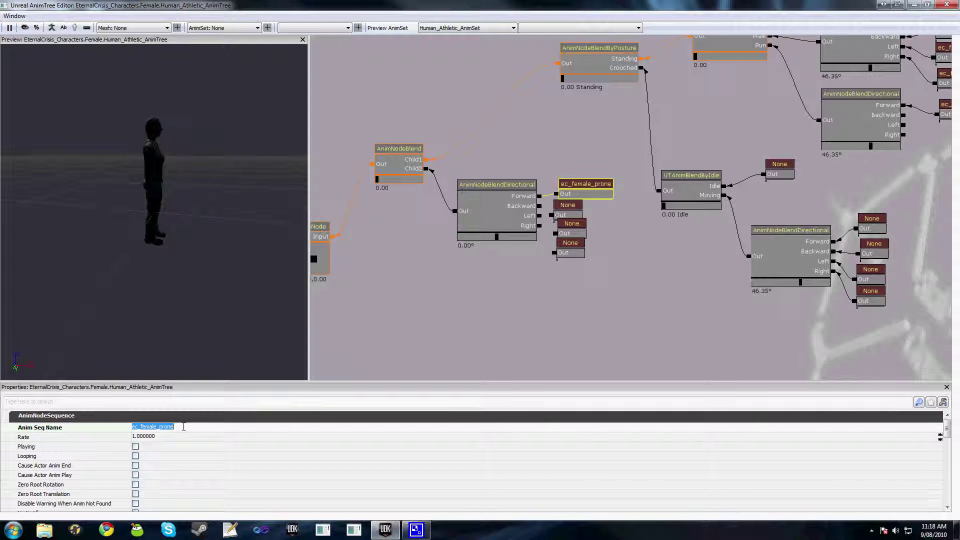
pyautogui.click(185, 426)
pyautogui.write('walk')
pyautogui.press('Return')
# Link the three unnamed sequences to the directional node's Backward, Left and Right inputs, and set AnimNodeBlend's weight to 1.00.
pyautogui.moveTo(543, 208); pyautogui.dragTo(552, 251)
pyautogui.click(493, 210)
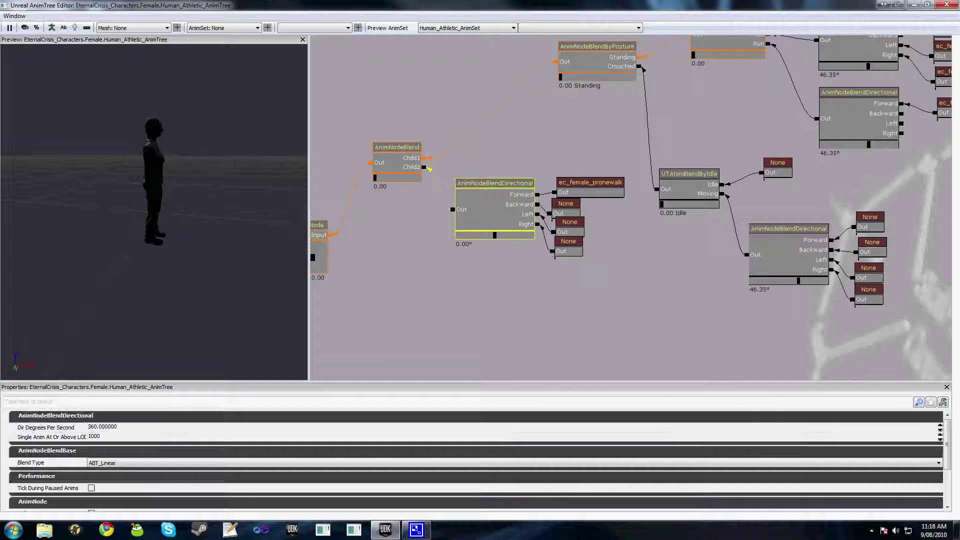
pyautogui.click(397, 164)
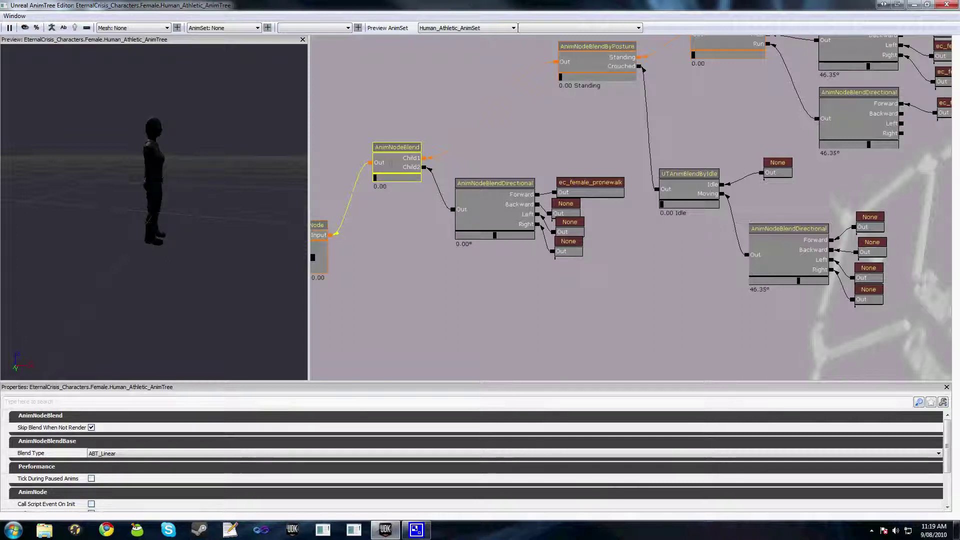
pyautogui.moveTo(375, 177); pyautogui.dragTo(419, 178)
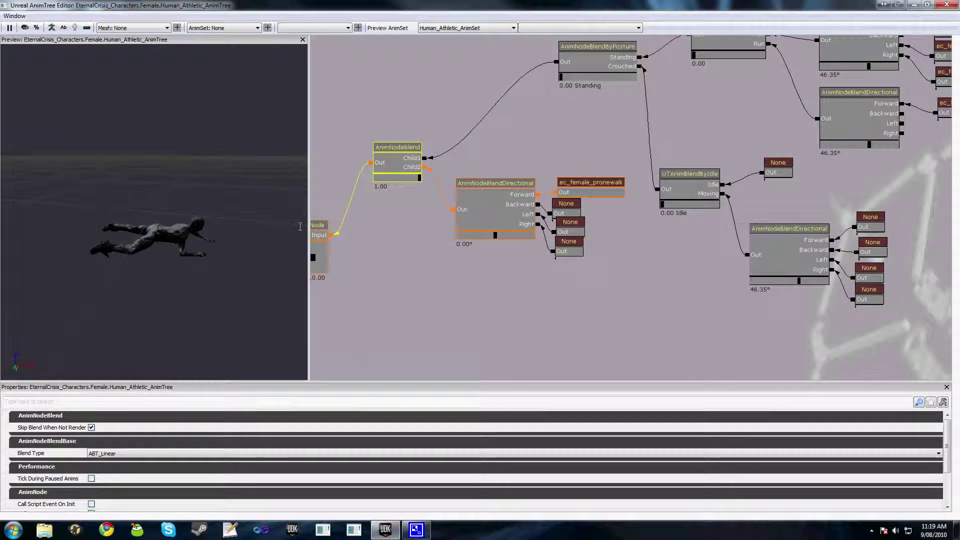
# Enable Playing and Looping on the ec_female_pronewalk sequence.
pyautogui.click(590, 188)
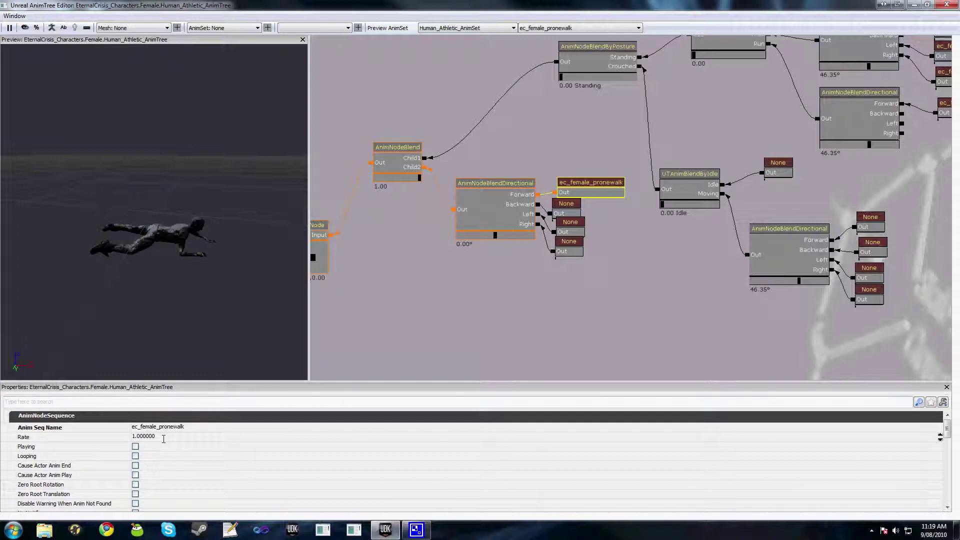
pyautogui.click(135, 446)
pyautogui.click(135, 456)
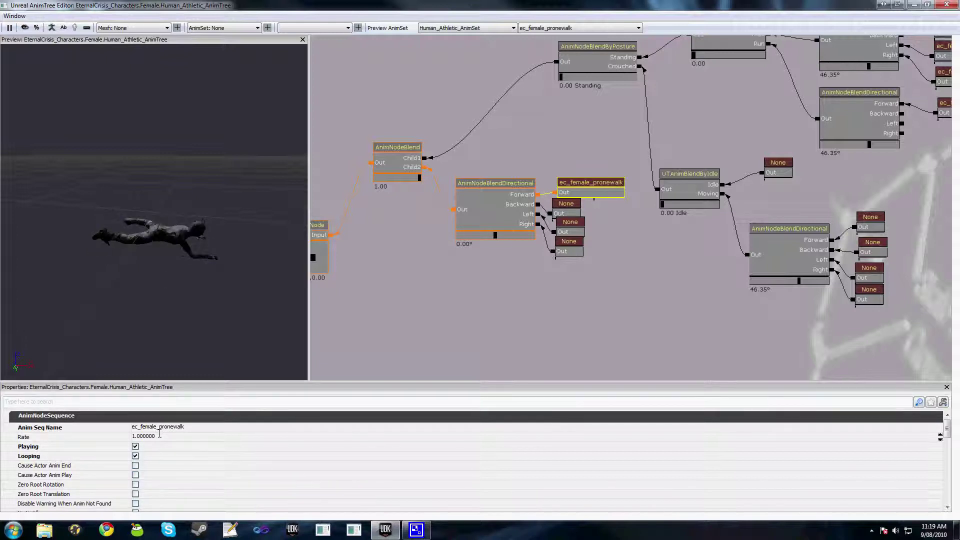
pyautogui.scroll(-1, 203, 443)
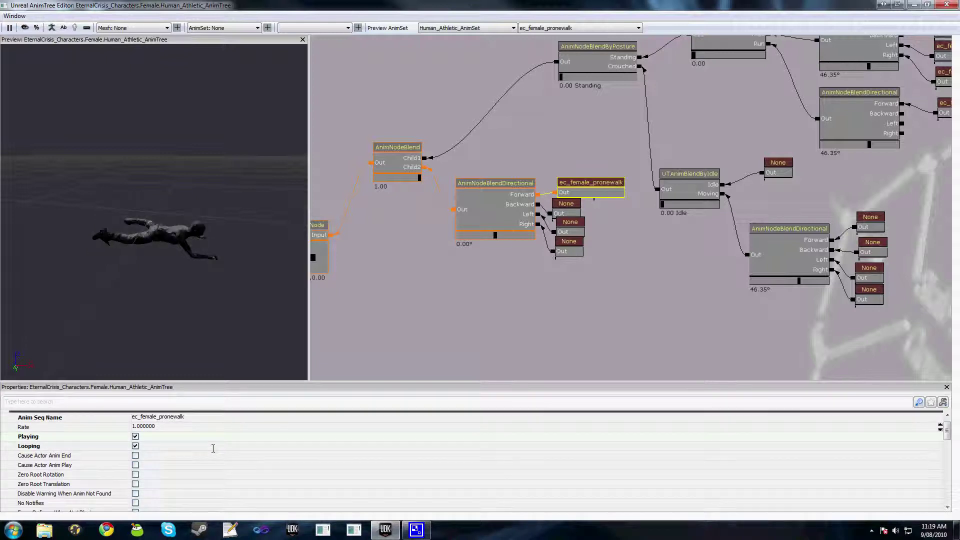
pyautogui.scroll(1, 213, 448)
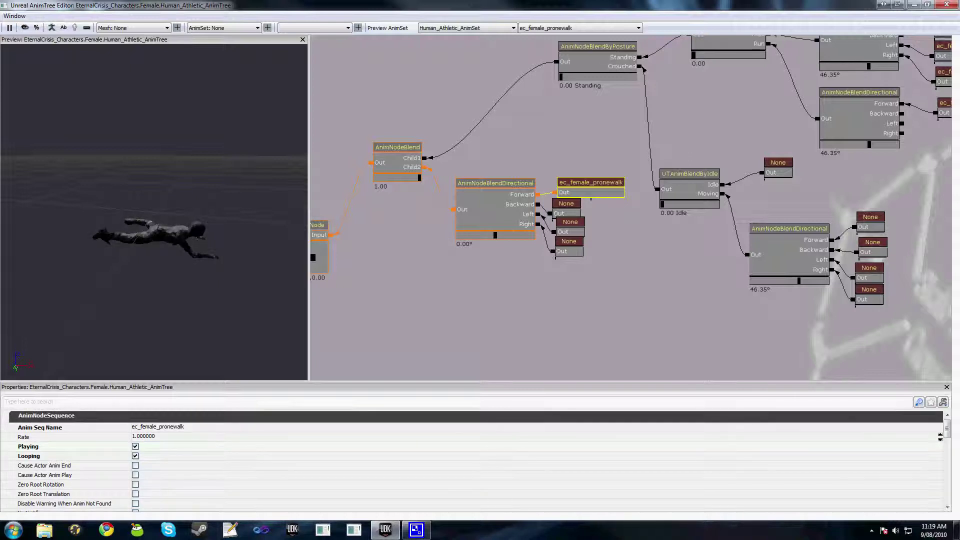
# Set the AnimNodeBlend node's Node Name to ProneBlend.
pyautogui.click(397, 160)
pyautogui.scroll(-4, 164, 429)
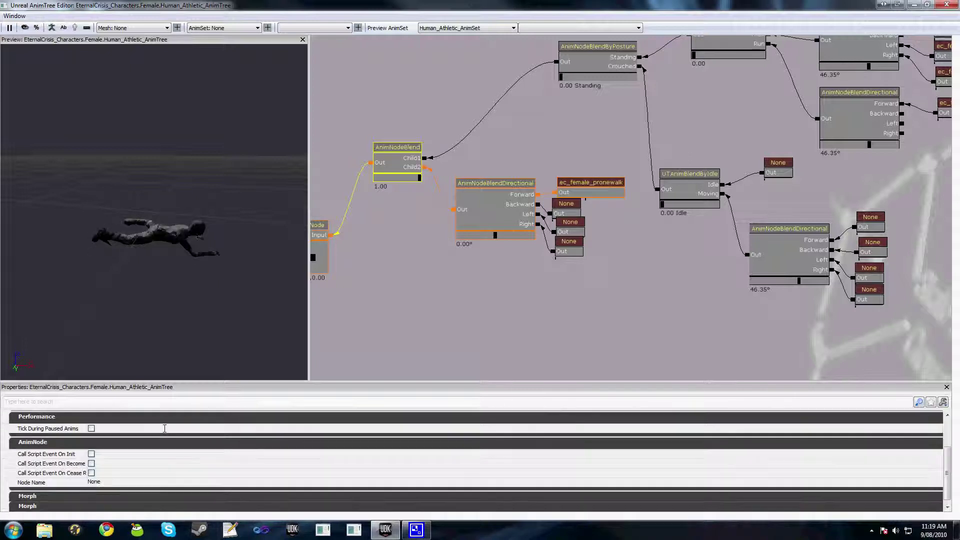
pyautogui.click(111, 475)
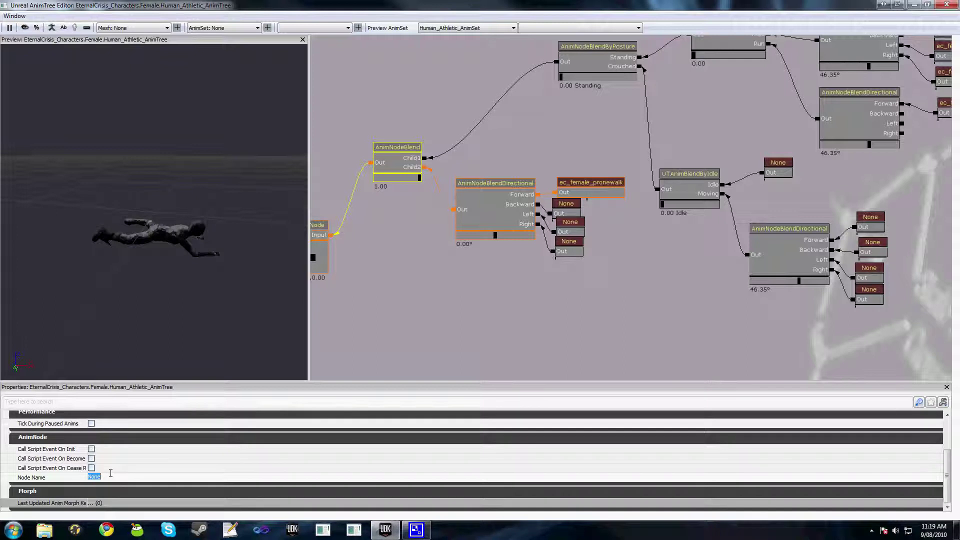
pyautogui.write('ProneBlend')
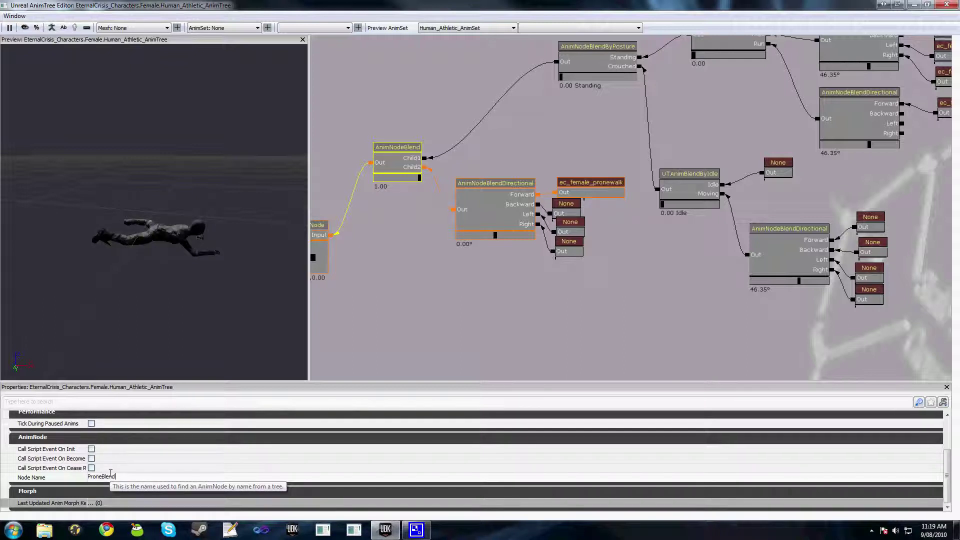
pyautogui.press('Return')
# Rename ProneBlend's Child1 input as Walking.
pyautogui.moveTo(379, 315); pyautogui.dragTo(417, 329)
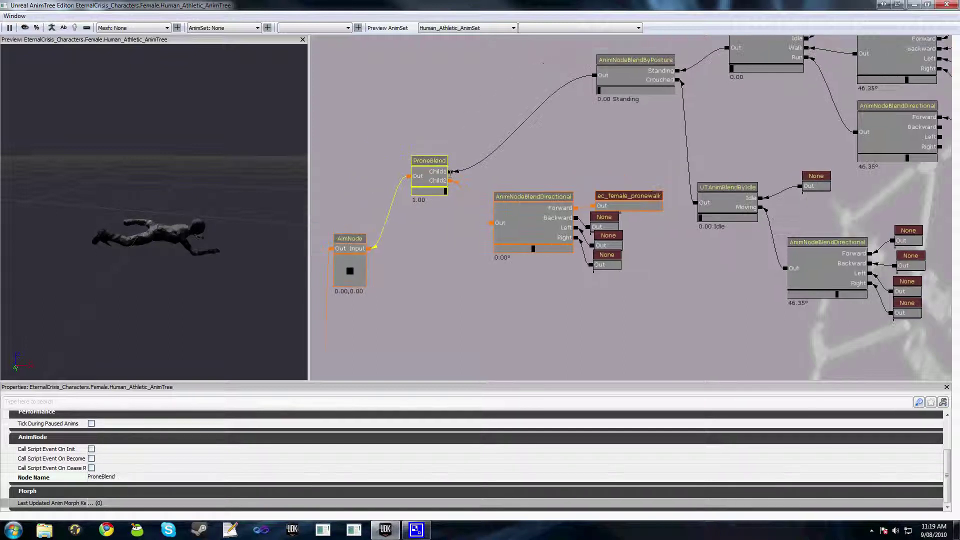
pyautogui.rightClick(450, 171)
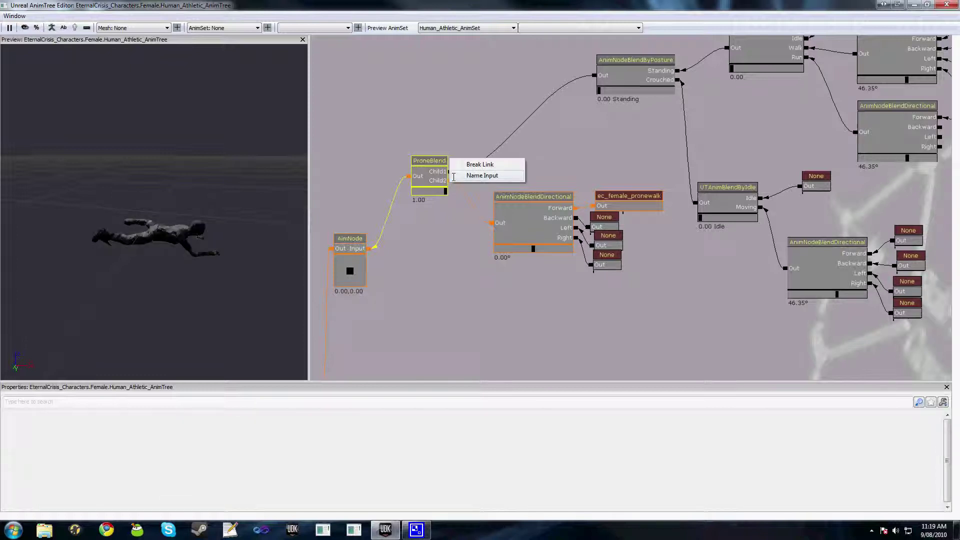
pyautogui.click(480, 176)
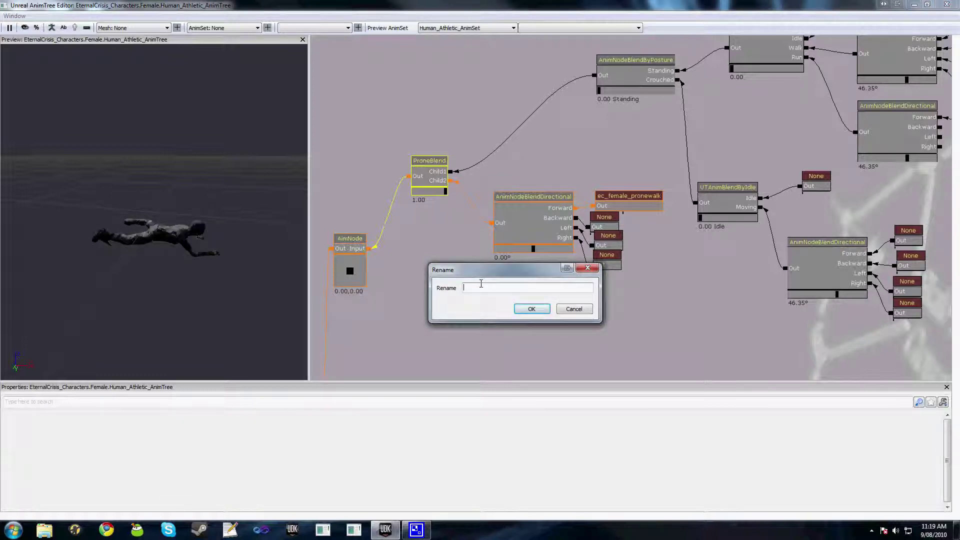
pyautogui.write('WalkBl')
pyautogui.write('g')
pyautogui.press('Return')
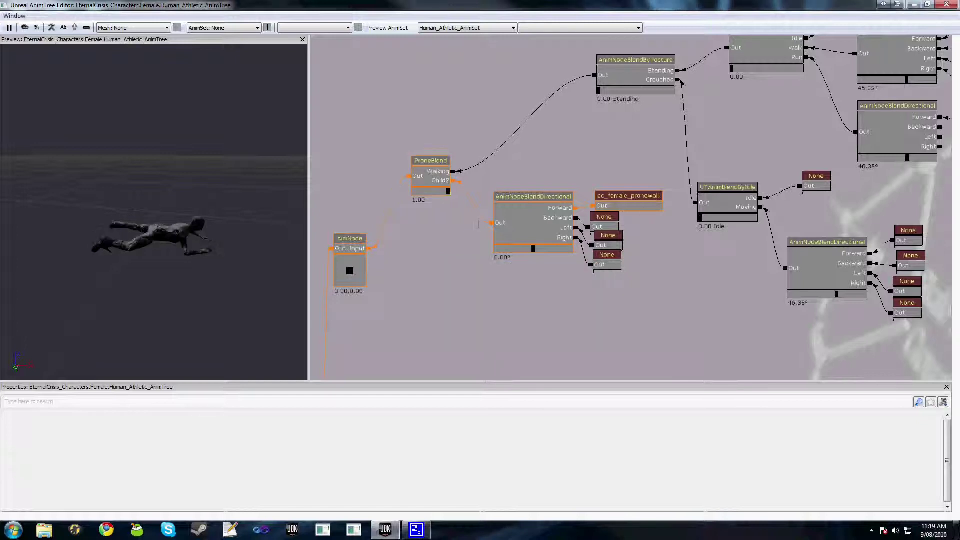
# Rename ProneBlend's Child2 input as Prone.
pyautogui.rightClick(451, 172)
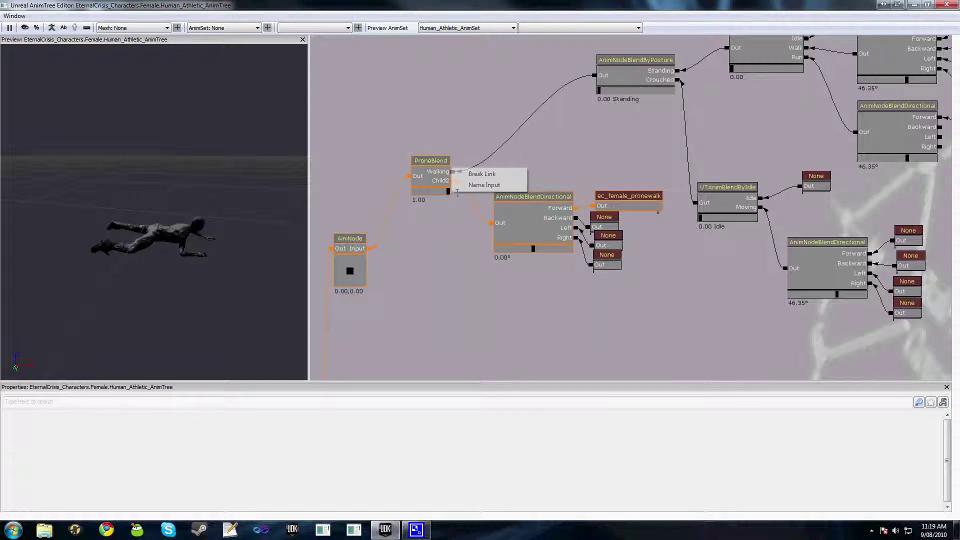
pyautogui.click(480, 185)
pyautogui.write('Pron')
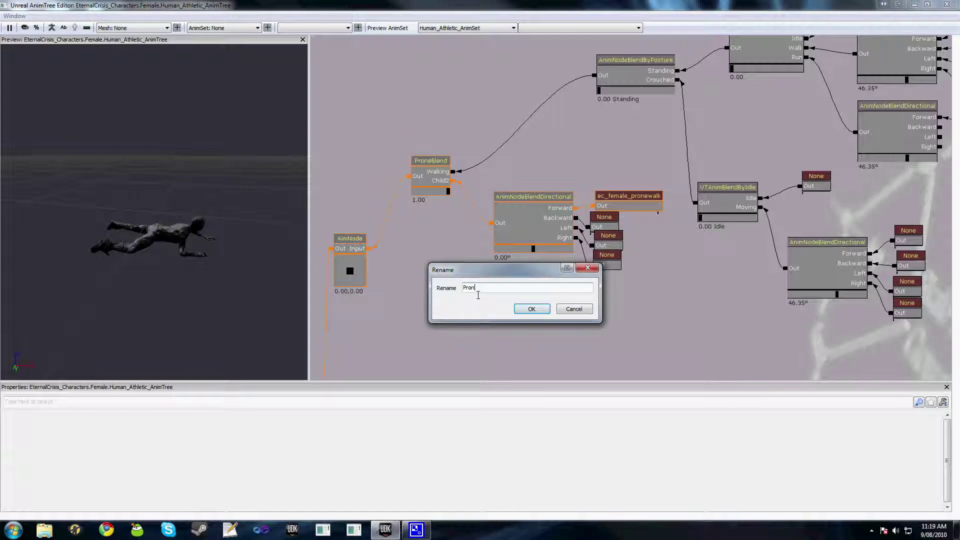
pyautogui.write('e')
pyautogui.press('Return')
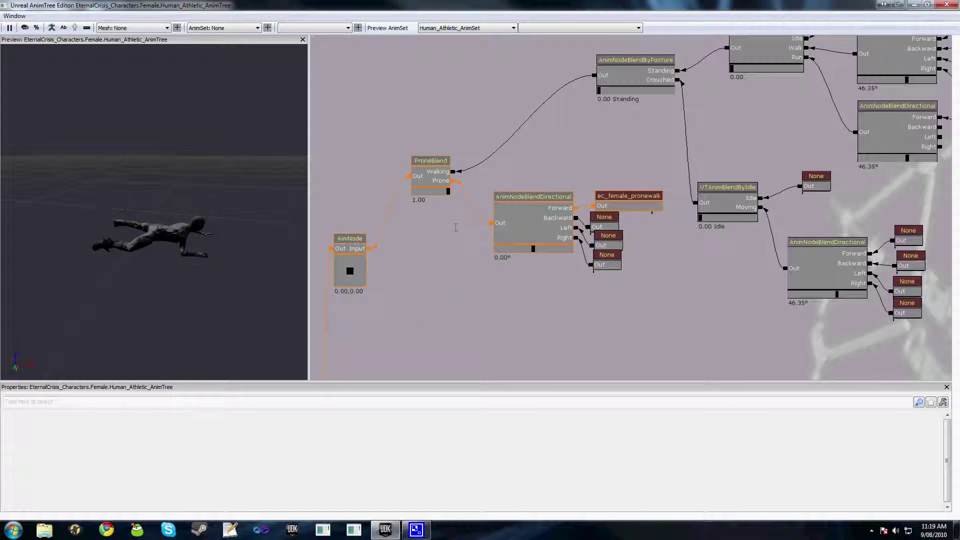
# Move the prone AnimNodeBlendDirectional and its four sequences down and to the right, leaving space beside ProneBlend.
pyautogui.keyDown('ctrl'); pyautogui.keyDown('alt'); pyautogui.moveTo(534, 192); pyautogui.dragTo(677, 281); pyautogui.keyUp('alt'); pyautogui.keyUp('ctrl')
pyautogui.keyDown('ctrl'); pyautogui.moveTo(677, 281); pyautogui.dragTo(743, 360); pyautogui.keyUp('ctrl')
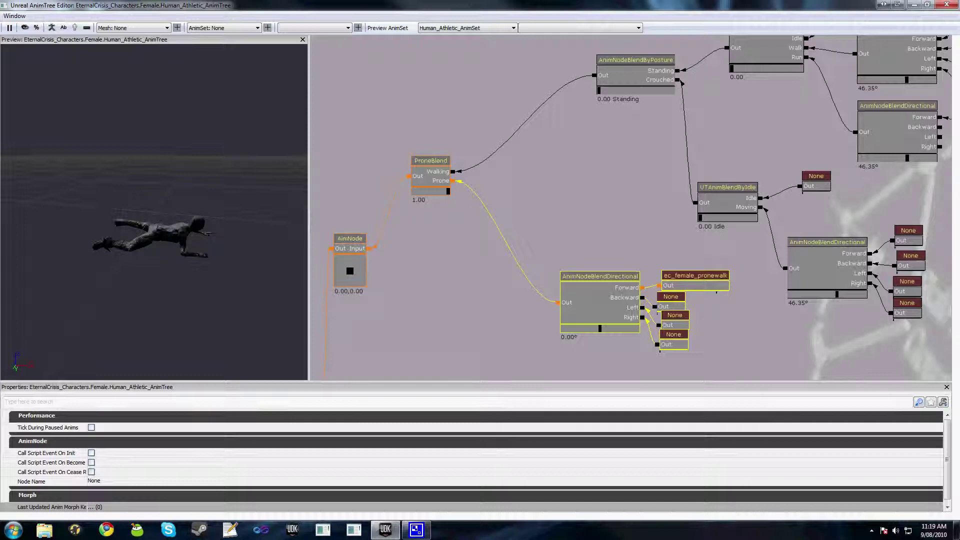
pyautogui.rightClick(538, 209)
pyautogui.moveTo(583, 213)
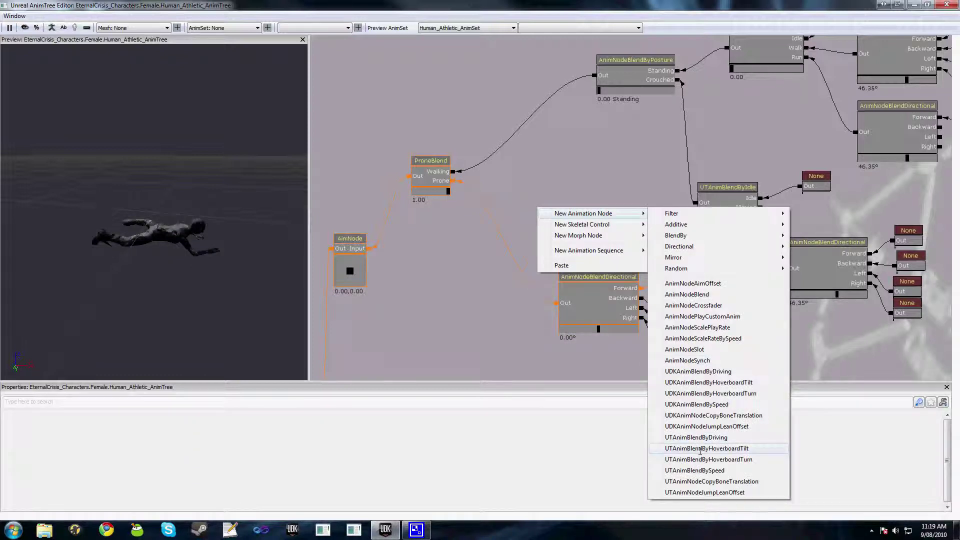
pyautogui.click(695, 470)
pyautogui.click(582, 228)
pyautogui.press('Delete')
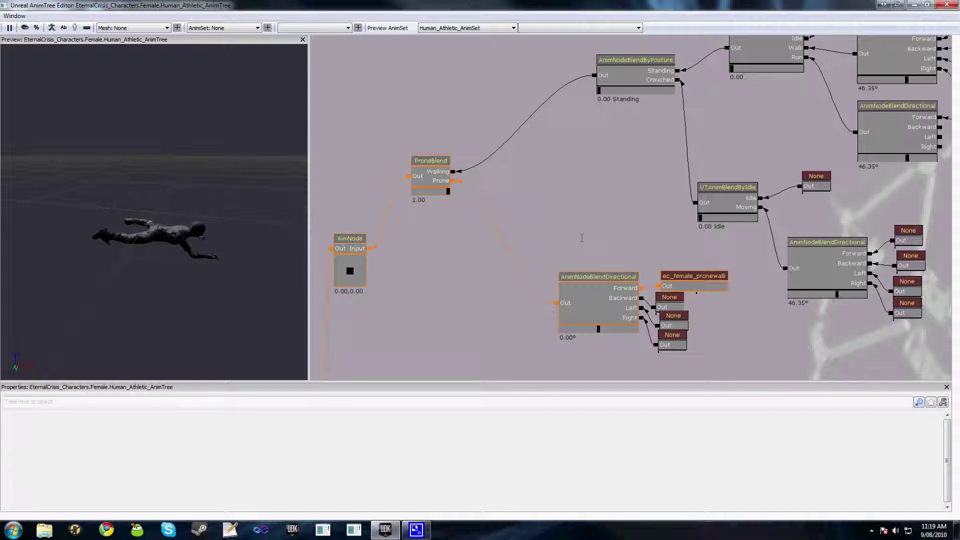
# Add a UTAnimBlendByIdle node and place it between ProneBlend and the prone AnimNodeBlendDirectional.
pyautogui.rightClick(549, 190)
pyautogui.moveTo(600, 195)
pyautogui.moveTo(693, 198)
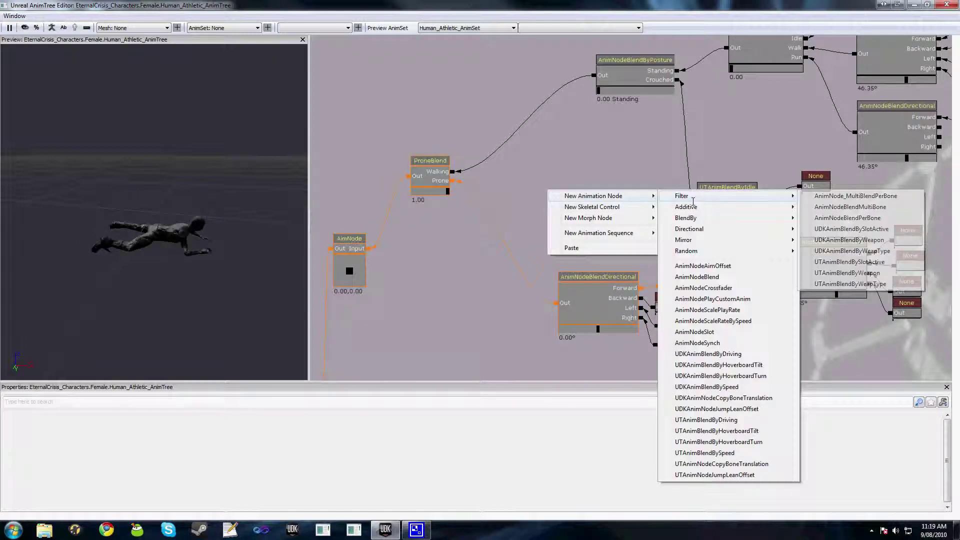
pyautogui.moveTo(707, 217)
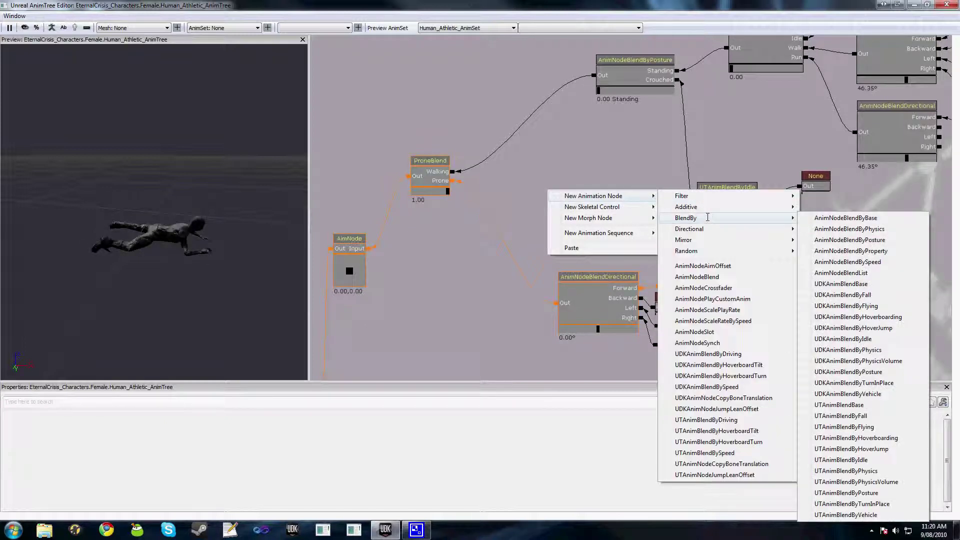
pyautogui.click(872, 457)
pyautogui.moveTo(578, 207); pyautogui.dragTo(524, 202)
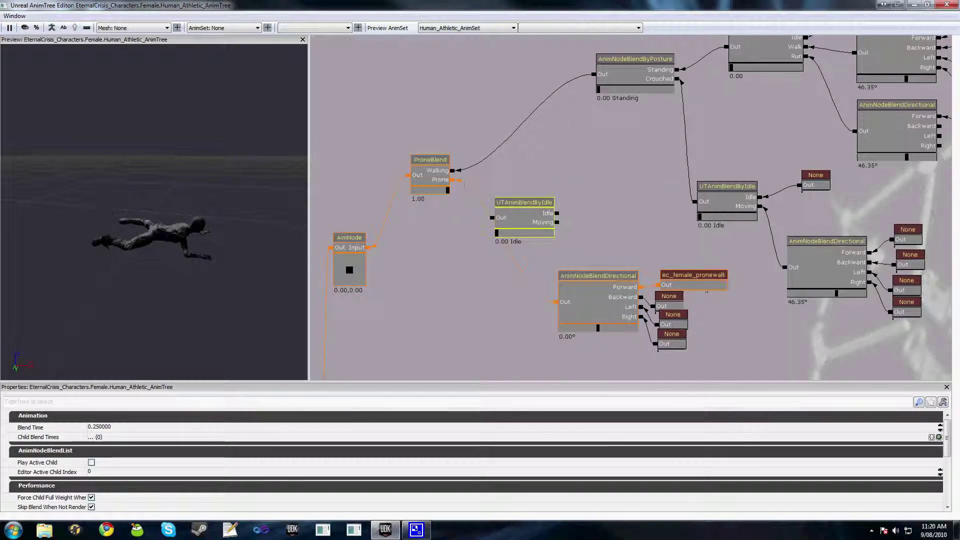
# Link ProneBlend's Prone input to the new UTAnimBlendByIdle, and its Moving input to the prone AnimNodeBlendDirectional.
pyautogui.moveTo(464, 186); pyautogui.dragTo(499, 199)
pyautogui.click(524, 202)
pyautogui.moveTo(532, 219); pyautogui.dragTo(556, 302)
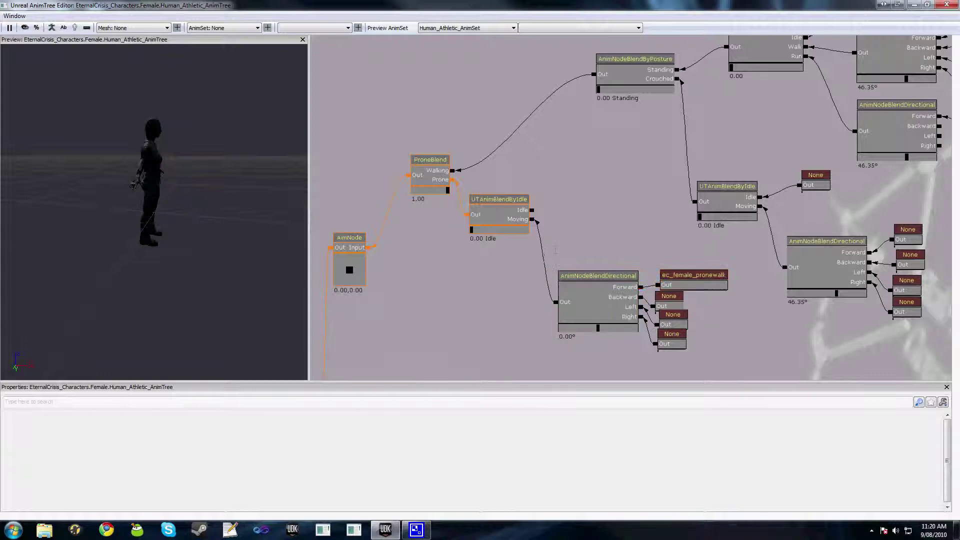
# Add an AnimNodeSequence and link it to the Idle input of the prone UTAnimBlendByIdle.
pyautogui.rightClick(558, 195)
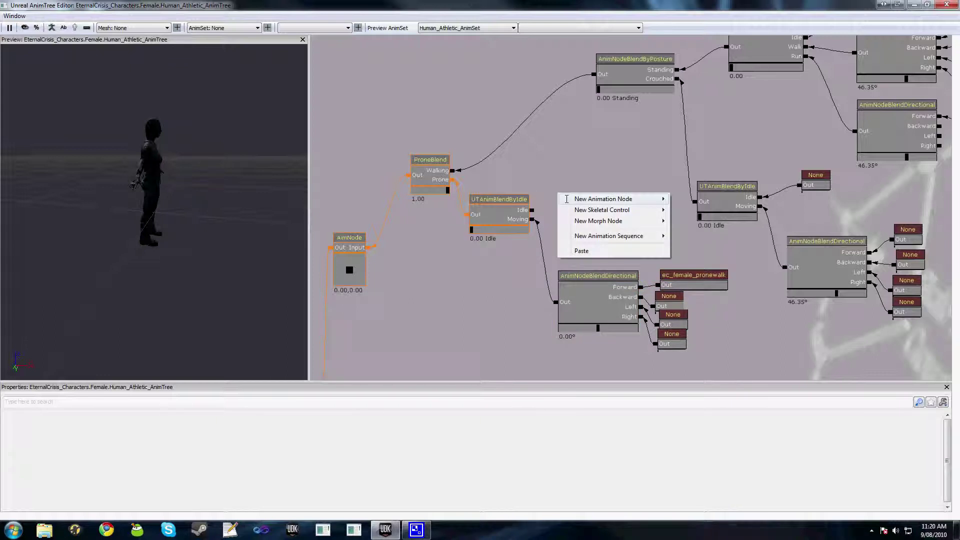
pyautogui.rightClick(583, 191)
pyautogui.moveTo(657, 231)
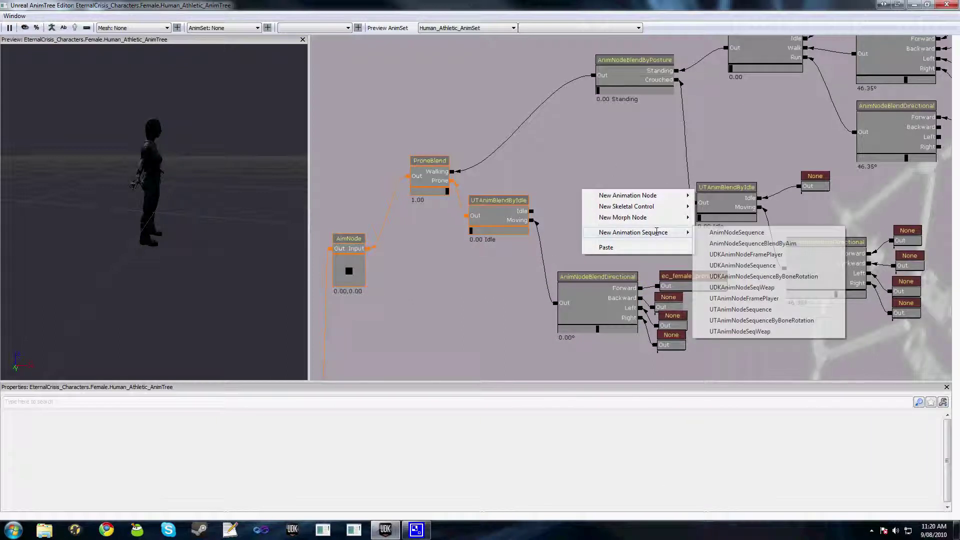
pyautogui.click(737, 232)
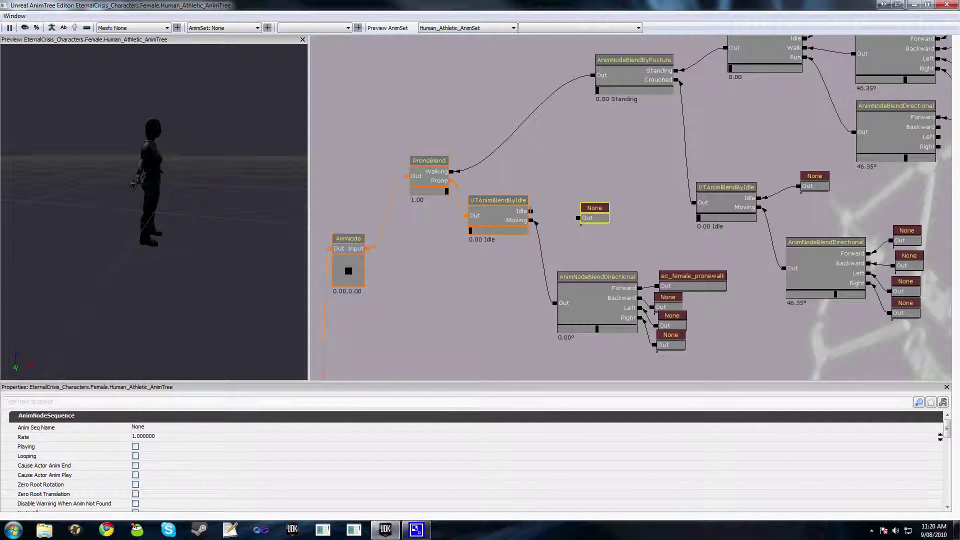
pyautogui.moveTo(531, 211); pyautogui.dragTo(588, 211)
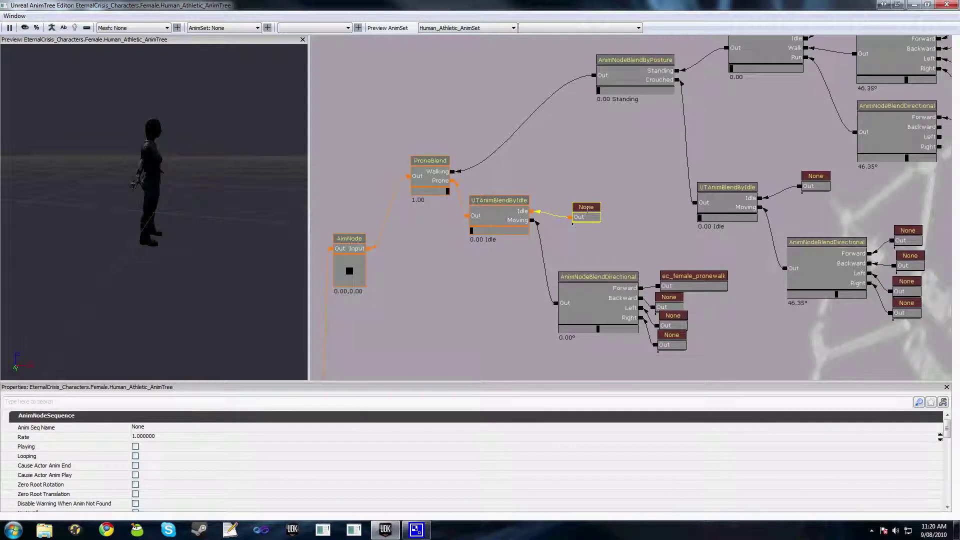
# Set the idle sequence's Anim Seq Name to ec_female_pronewalk.
pyautogui.click(142, 427)
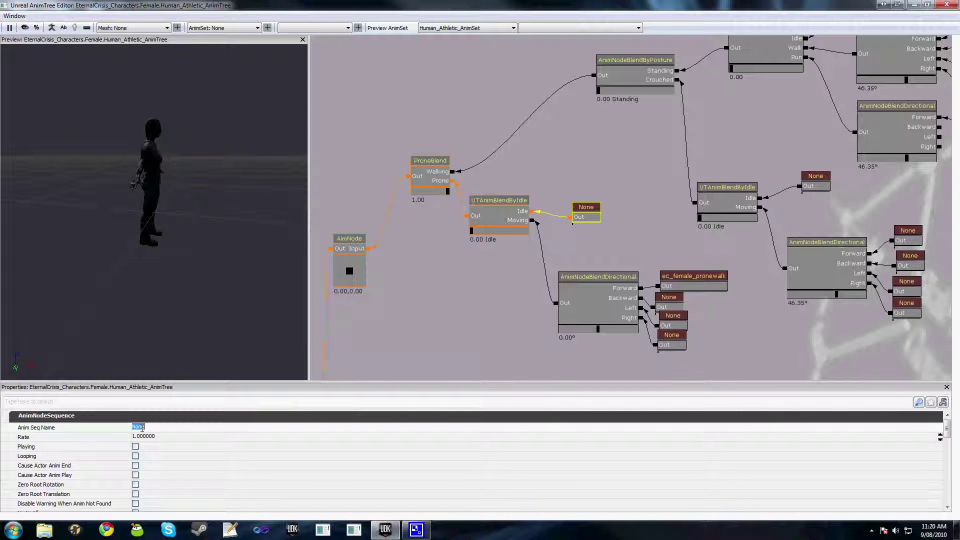
pyautogui.write('ec_female_pronewalk')
pyautogui.press('Return')
# Set the idle sequence's Rate to 0.00001 and enable Playing and Looping.
pyautogui.click(153, 437)
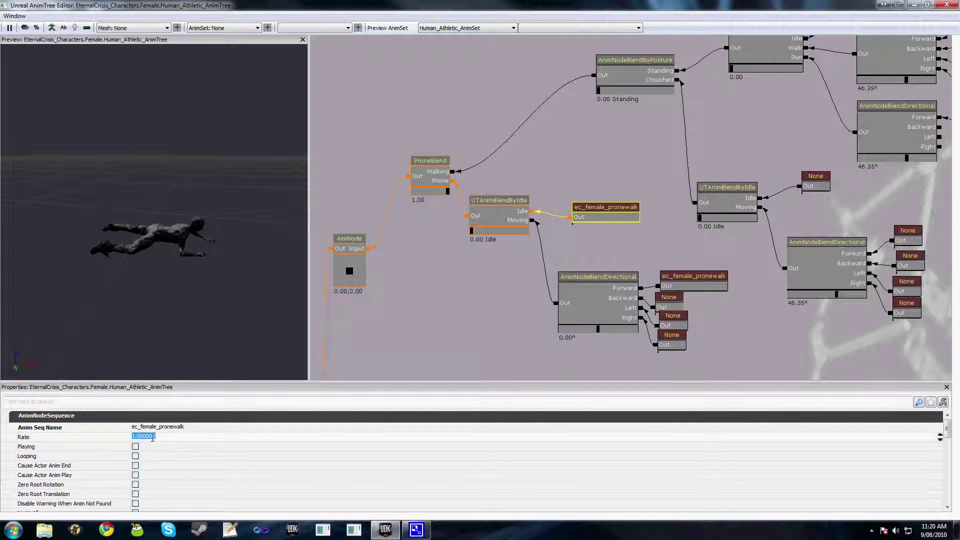
pyautogui.write('0.00001')
pyautogui.press('Return')
pyautogui.click(135, 446)
pyautogui.click(135, 456)
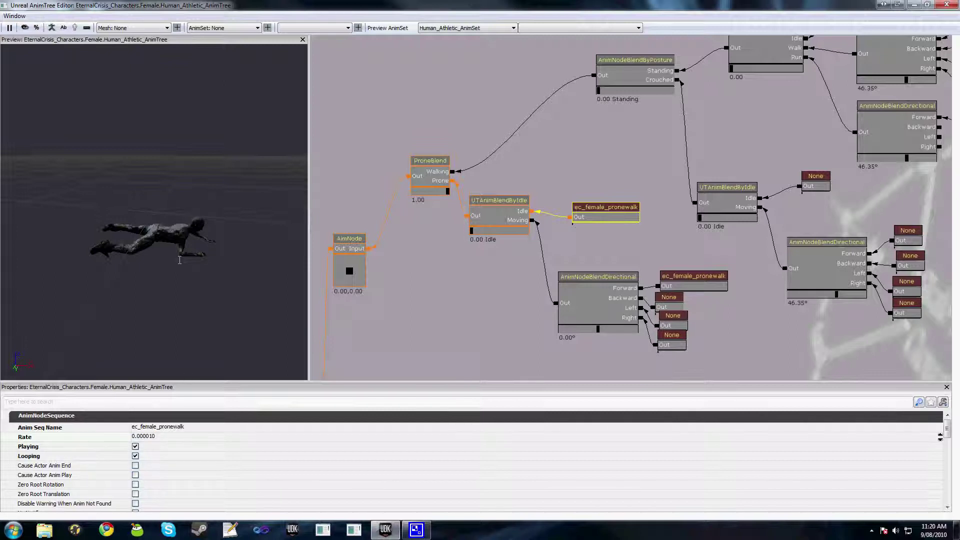
# Inspect the prone pose and ProneBlend's properties, and preview the blend at a weight of about 0.23.
pyautogui.moveTo(178, 260); pyautogui.dragTo(136, 254)
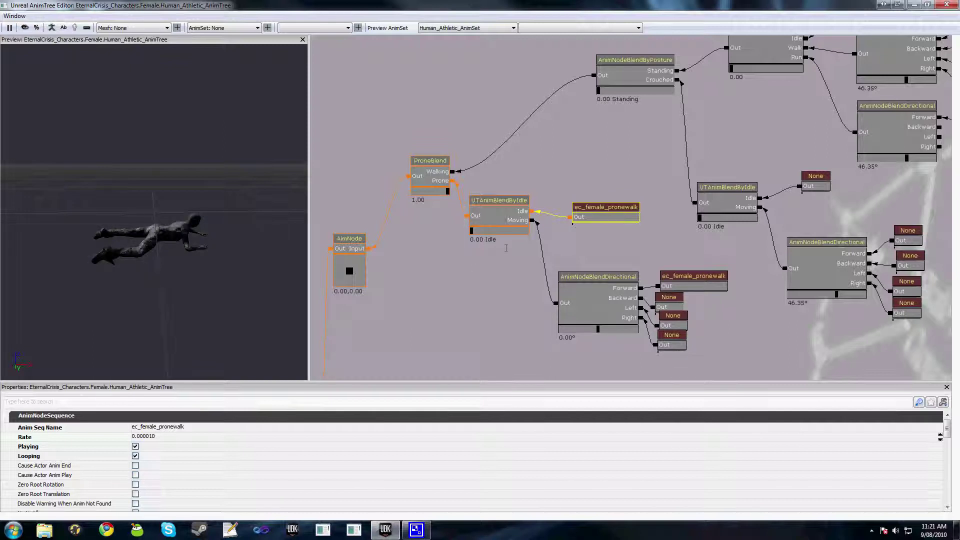
pyautogui.click(439, 159)
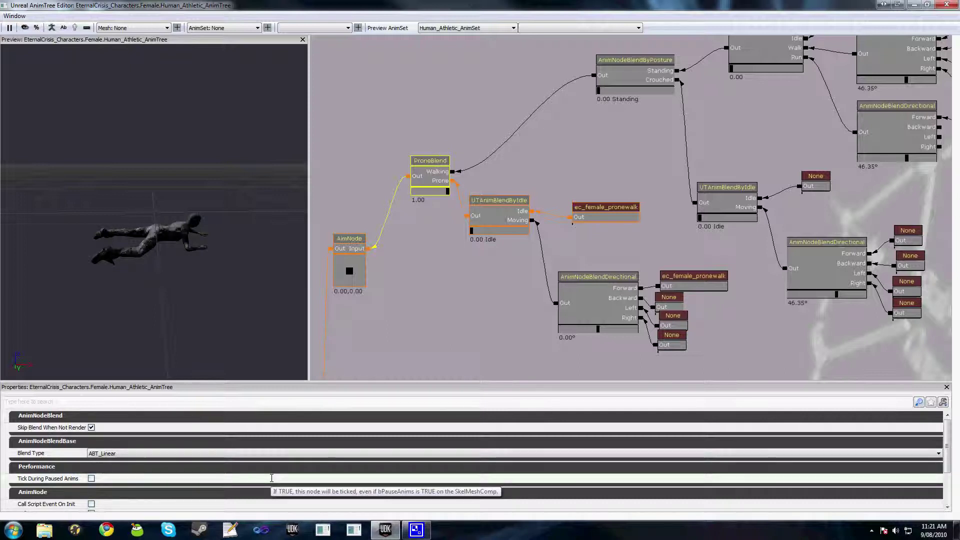
pyautogui.scroll(-2, 271, 478)
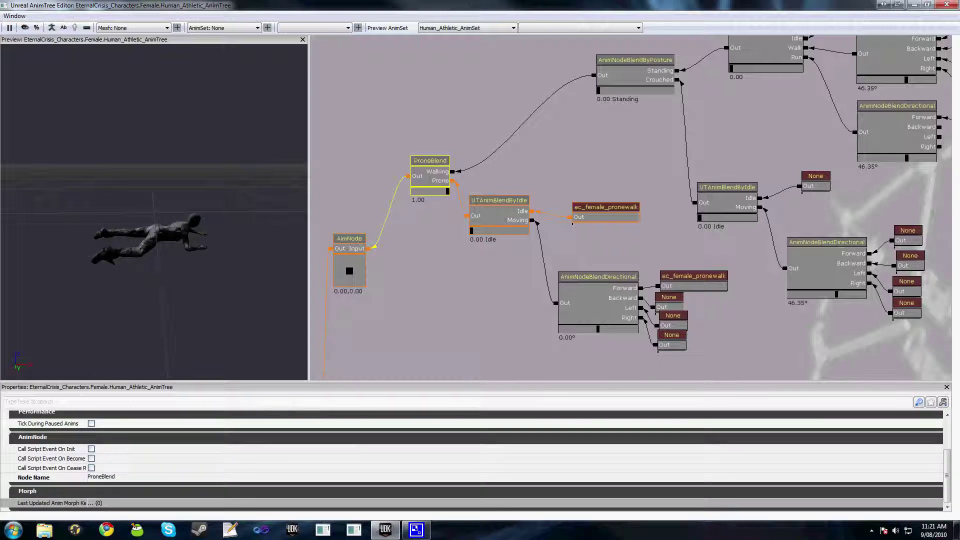
pyautogui.moveTo(448, 192); pyautogui.dragTo(421, 191)
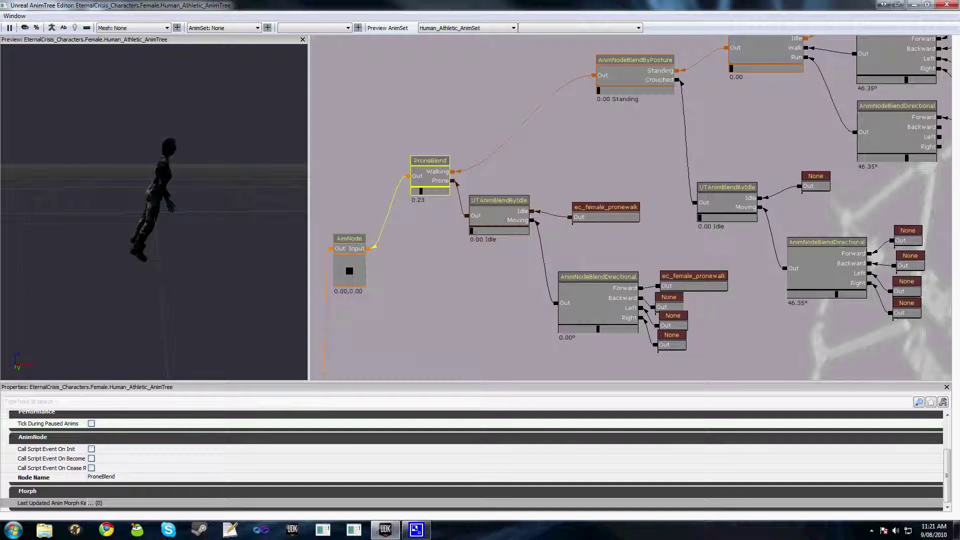
# Set the prone UTAnimBlendByIdle to 1.00 Moving and test ProneBlend's weight between Walking and Prone, ending at 0.00.
pyautogui.moveTo(472, 231); pyautogui.dragTo(527, 231)
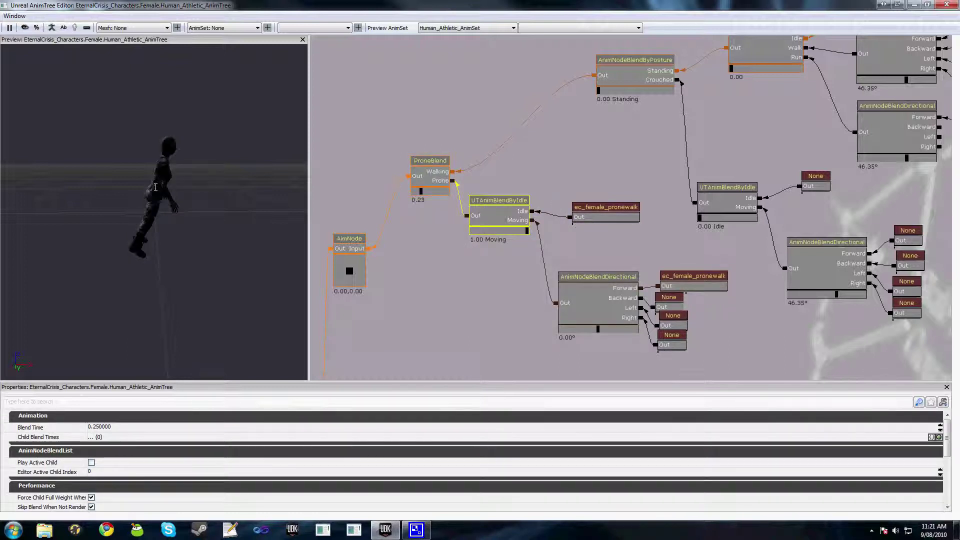
pyautogui.moveTo(420, 191); pyautogui.dragTo(427, 190)
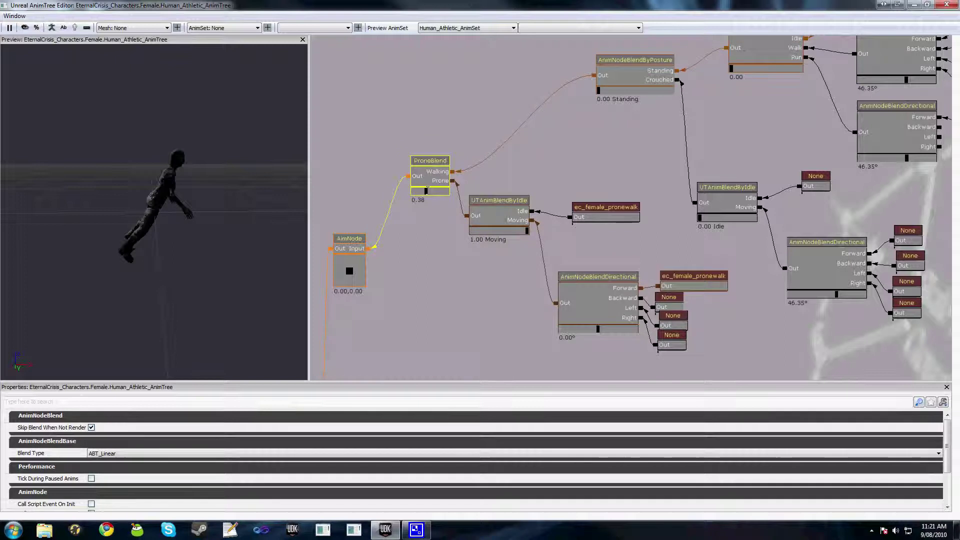
pyautogui.moveTo(427, 189); pyautogui.dragTo(433, 190)
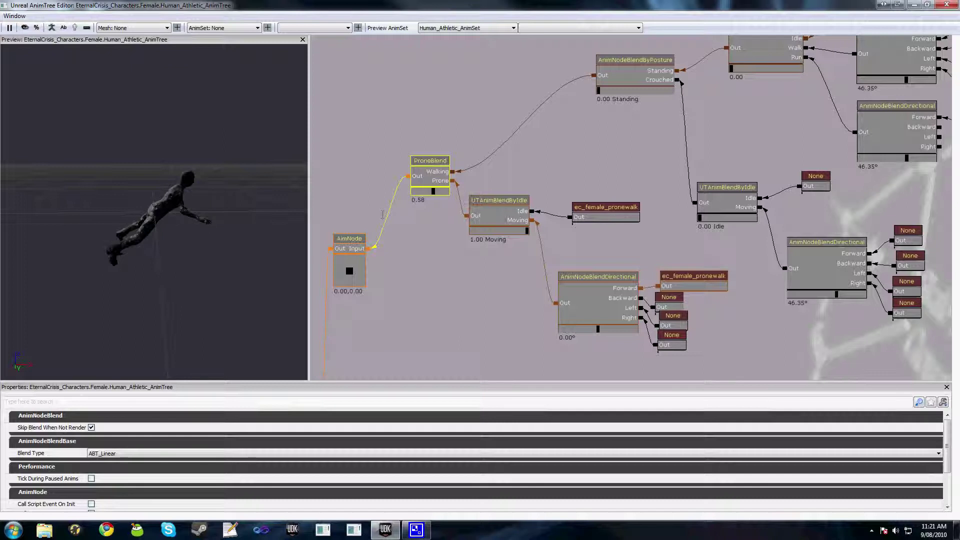
pyautogui.moveTo(433, 191); pyautogui.dragTo(328, 192)
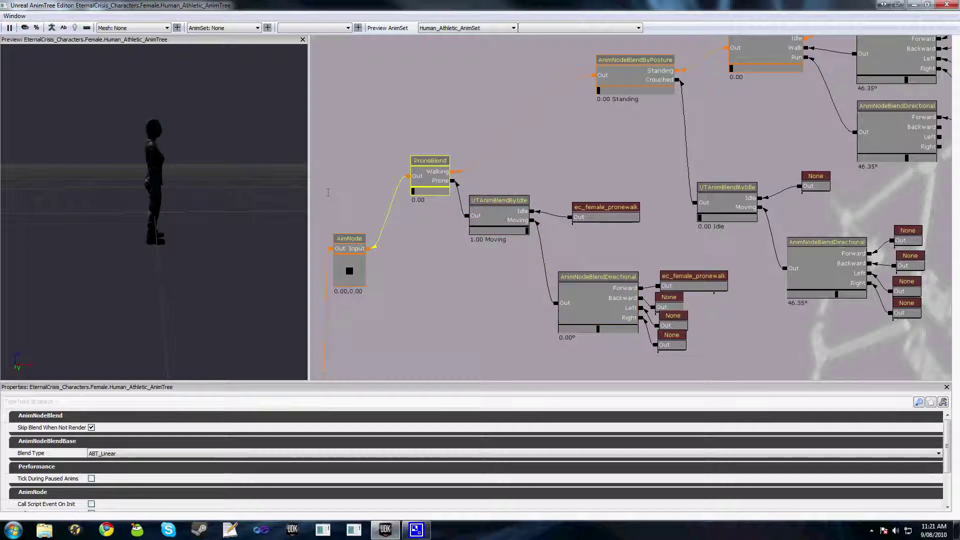
pyautogui.moveTo(413, 191); pyautogui.dragTo(447, 191)
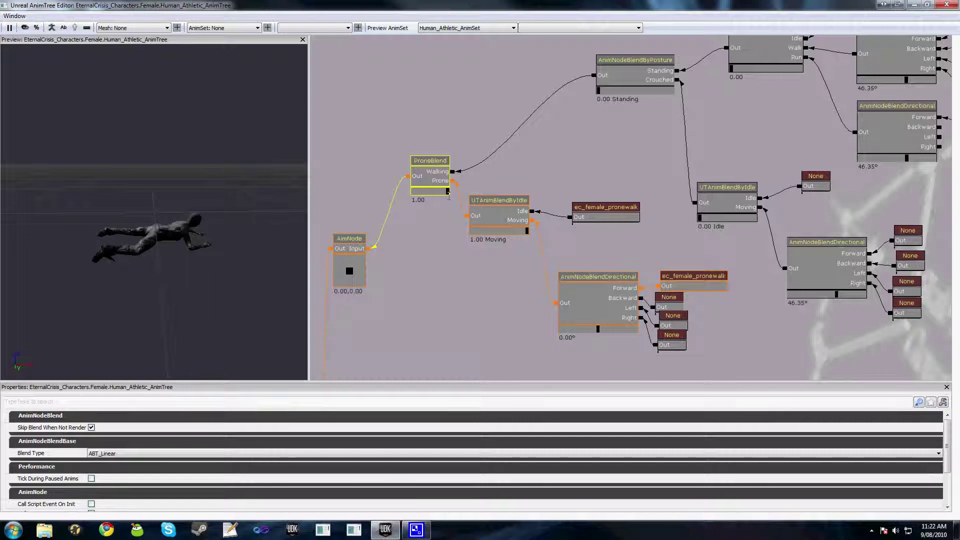
pyautogui.moveTo(448, 191); pyautogui.dragTo(425, 191)
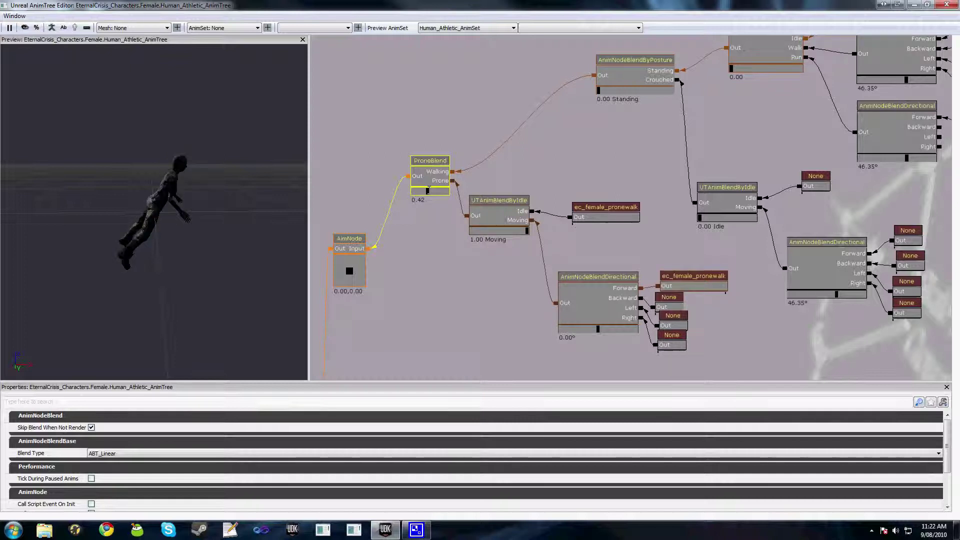
pyautogui.moveTo(426, 190); pyautogui.dragTo(388, 188)
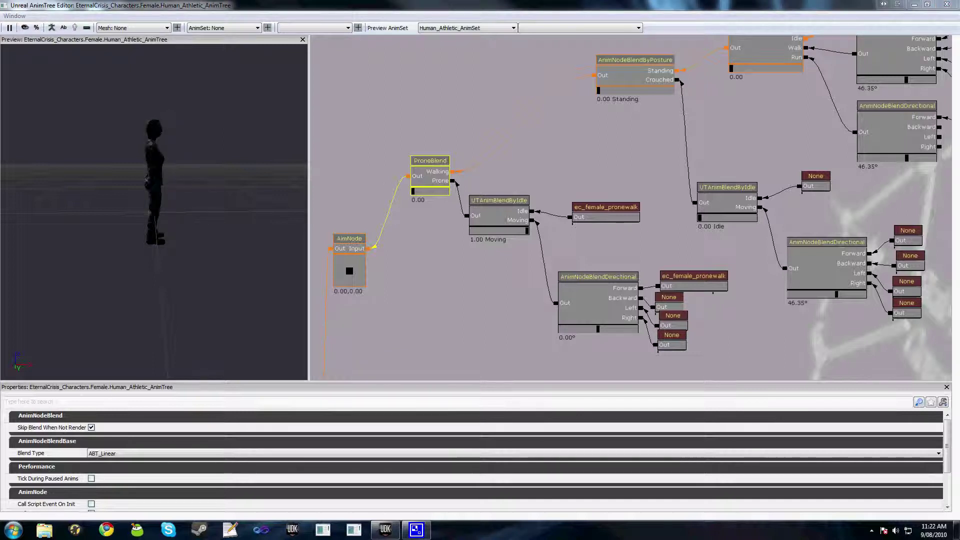
# Switch to ATPawn.uc in a maximized Notepad++ window and examine the ProneBlend variable and its FindAnimNode lookup.
pyautogui.moveTo(959, 11); pyautogui.dragTo(843, 11)
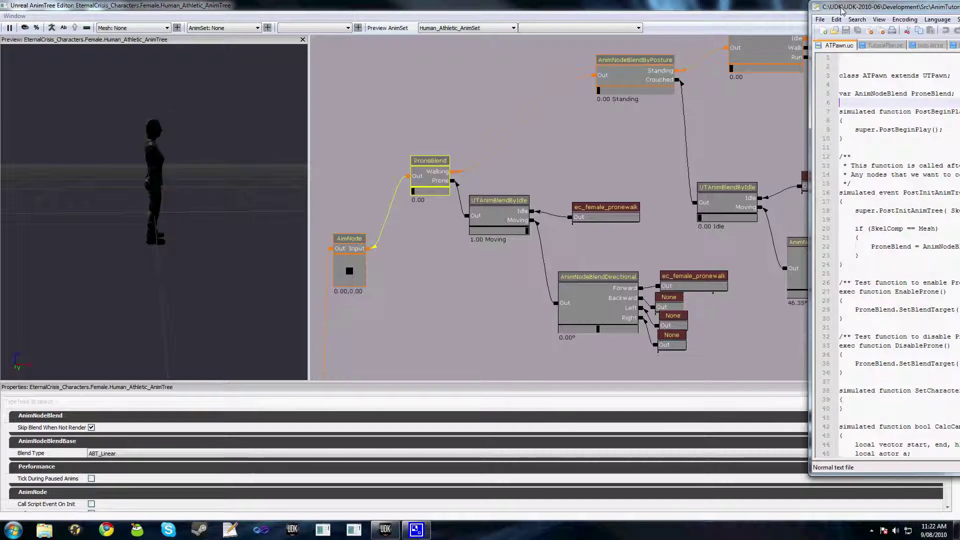
pyautogui.doubleClick(842, 10)
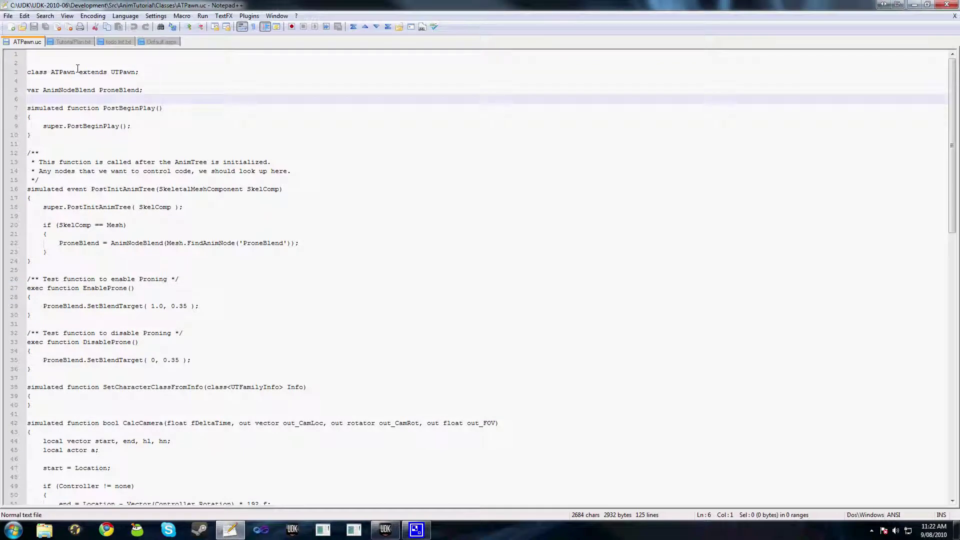
pyautogui.click(152, 90)
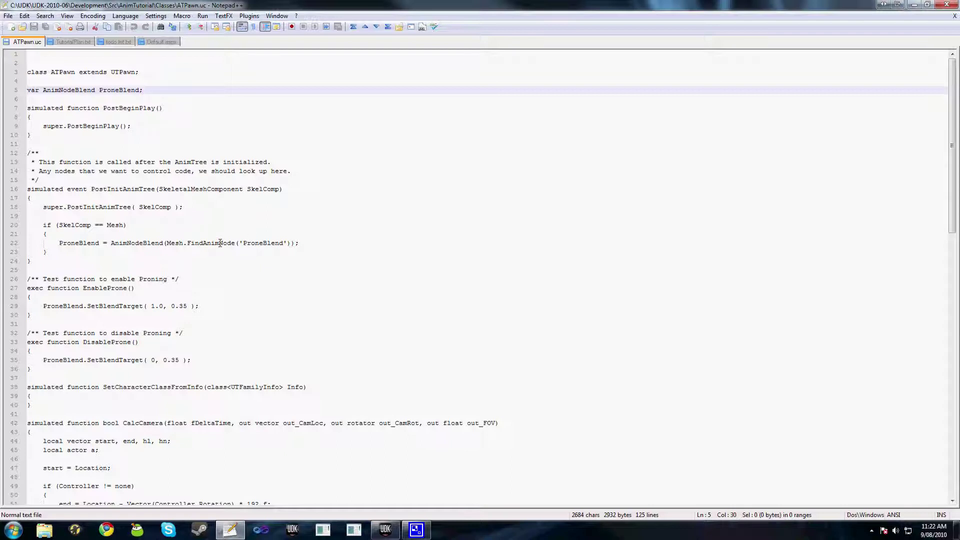
pyautogui.doubleClick(253, 243)
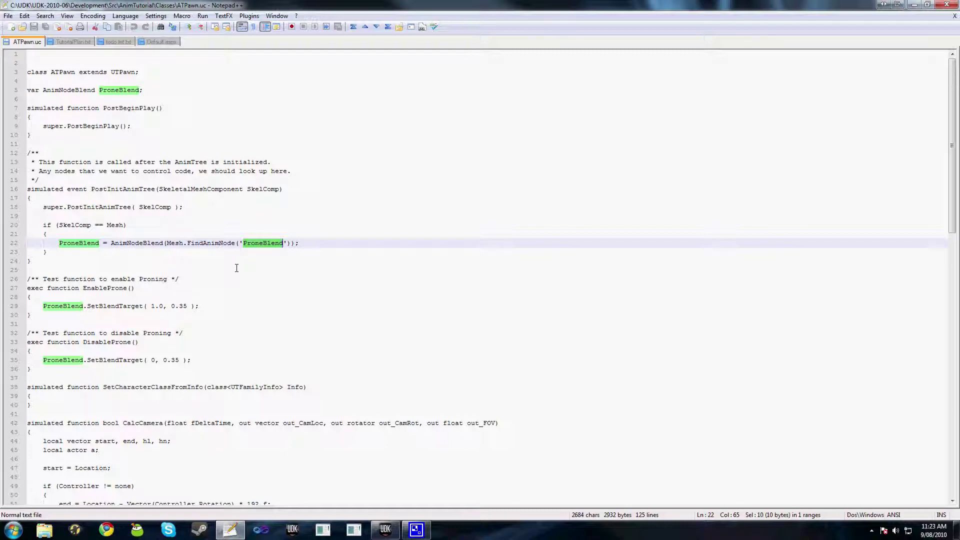
pyautogui.click(236, 269)
pyautogui.click(308, 242)
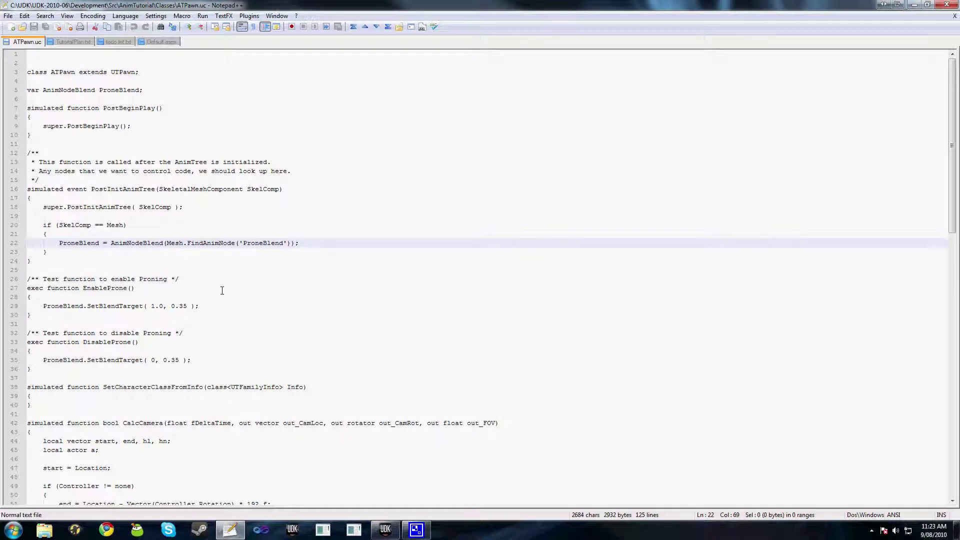
# Examine the 1.0 blend target in the EnableProne function's SetBlendTarget call.
pyautogui.click(143, 269)
pyautogui.scroll(-1, 143, 269)
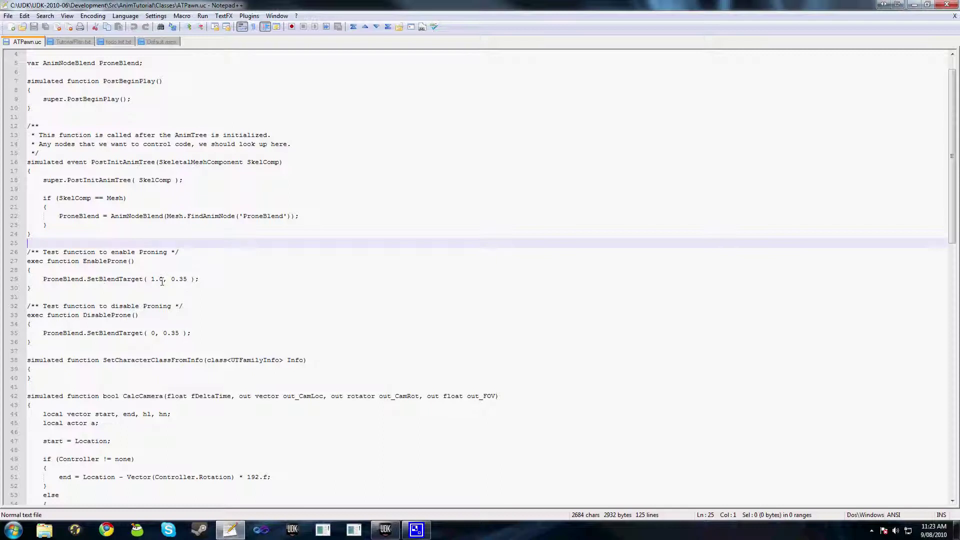
pyautogui.moveTo(150, 278); pyautogui.dragTo(164, 278)
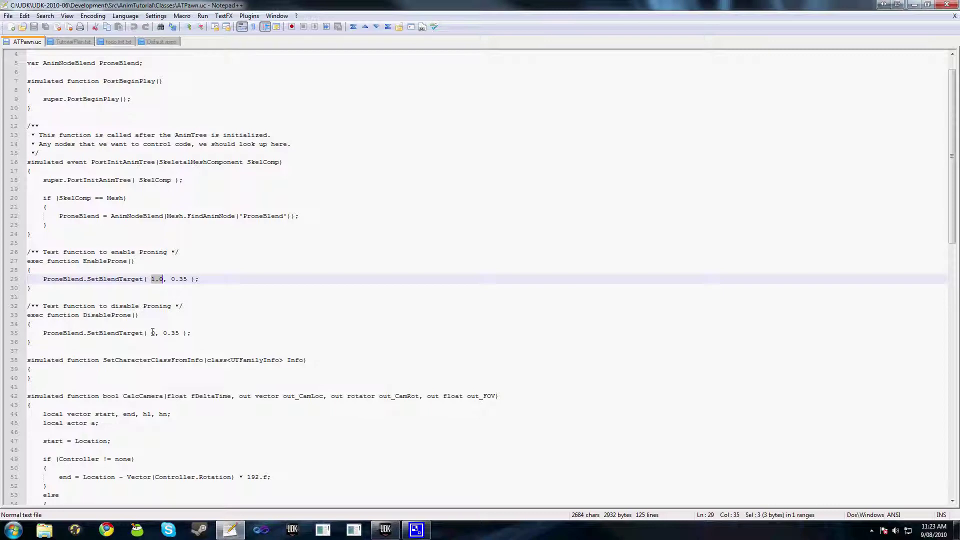
# Check ProneBlend's blend weight slider in the AnimTree Editor and return to ATPawn.uc in Notepad++.
pyautogui.click(385, 530)
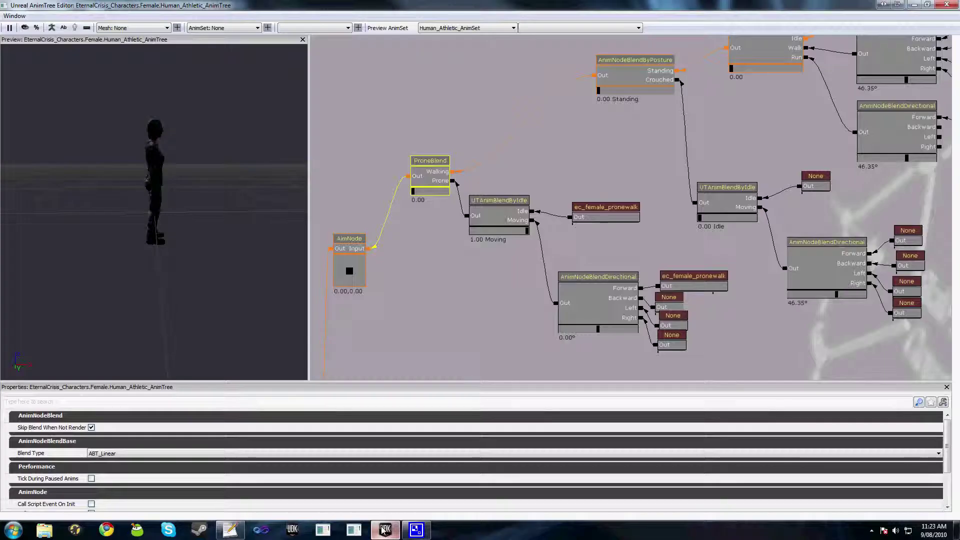
pyautogui.moveTo(412, 193); pyautogui.dragTo(352, 190)
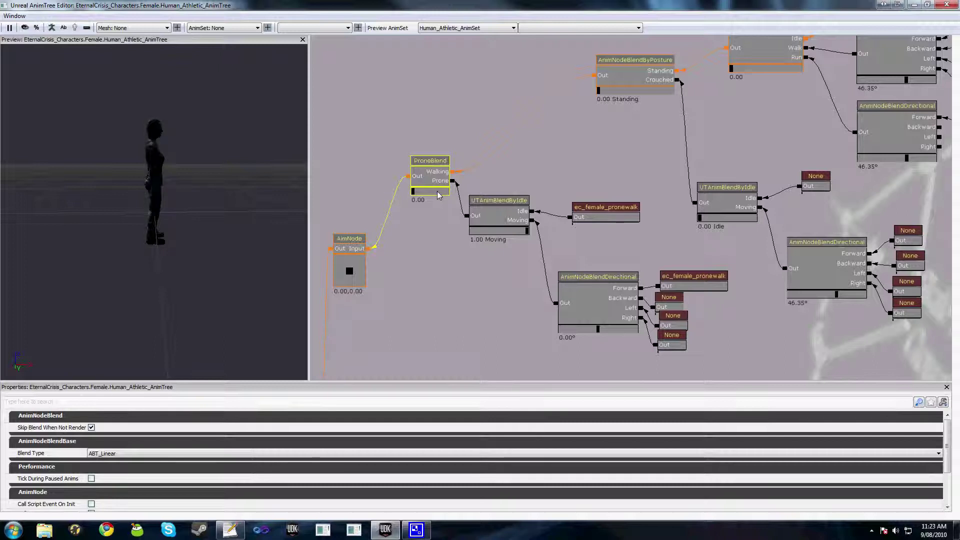
pyautogui.hotkey('alt', 'Tab')
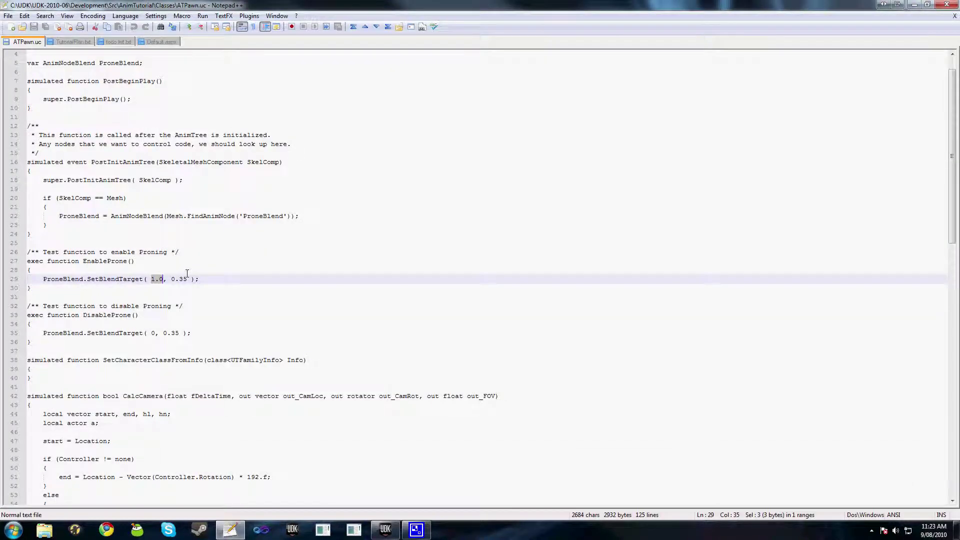
# Examine the 0.35 blend time and the 1.0 target in EnableProne's SetBlendTarget call, along with the surrounding code.
pyautogui.moveTo(187, 279); pyautogui.dragTo(172, 278)
pyautogui.moveTo(163, 279); pyautogui.dragTo(160, 278)
pyautogui.hotkey('shift', 'Left')
pyautogui.hotkey('shift', 'Left')
pyautogui.click(180, 279)
pyautogui.scroll(1, 196, 227)
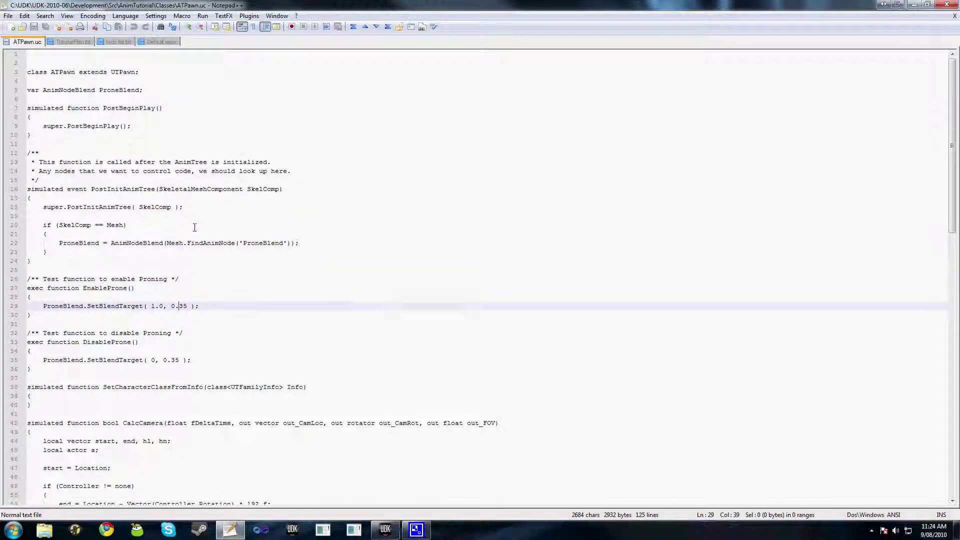
pyautogui.scroll(-1, 195, 227)
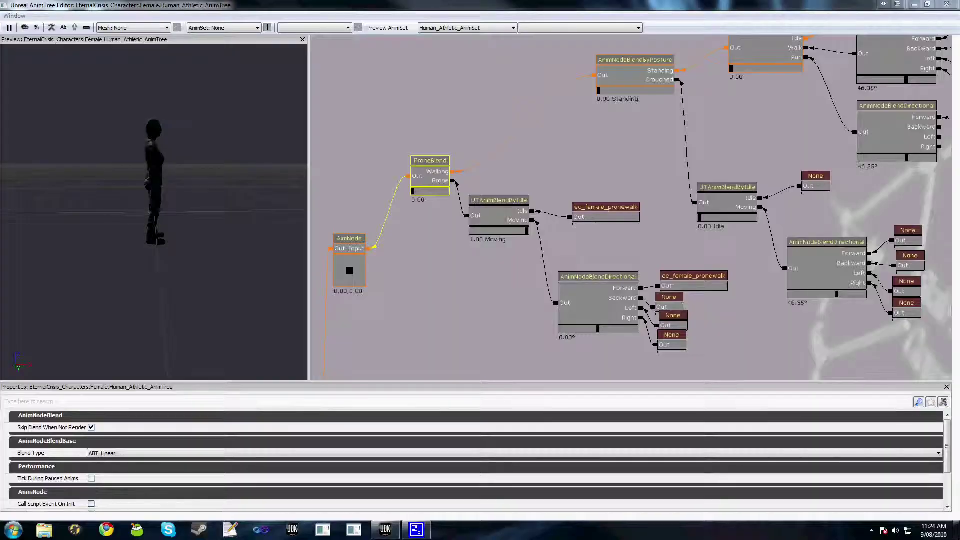
# Switch from the AnimTree Editor to the Content Browser and save the EternalCrisis_Characters package.
pyautogui.click(656, 138)
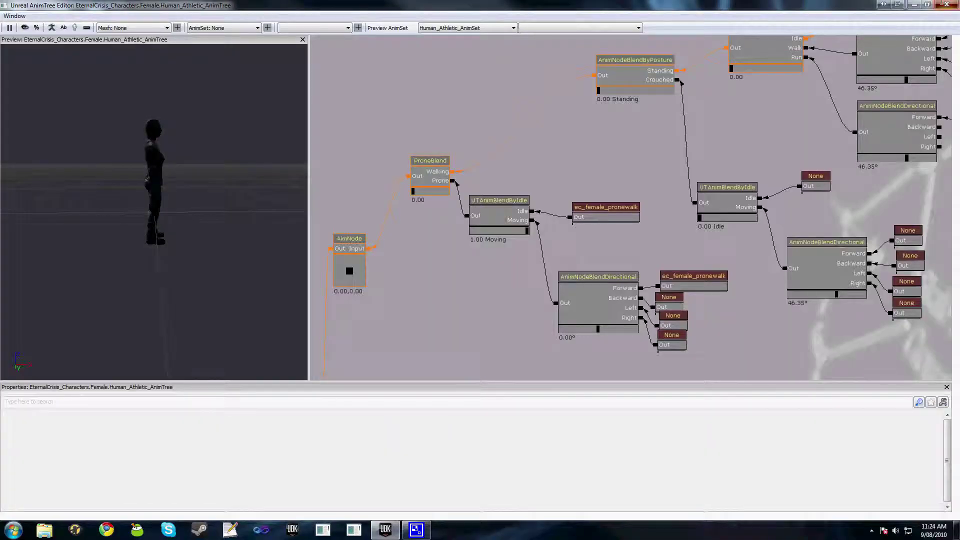
pyautogui.hotkey('alt', 'Tab')
pyautogui.rightClick(64, 472)
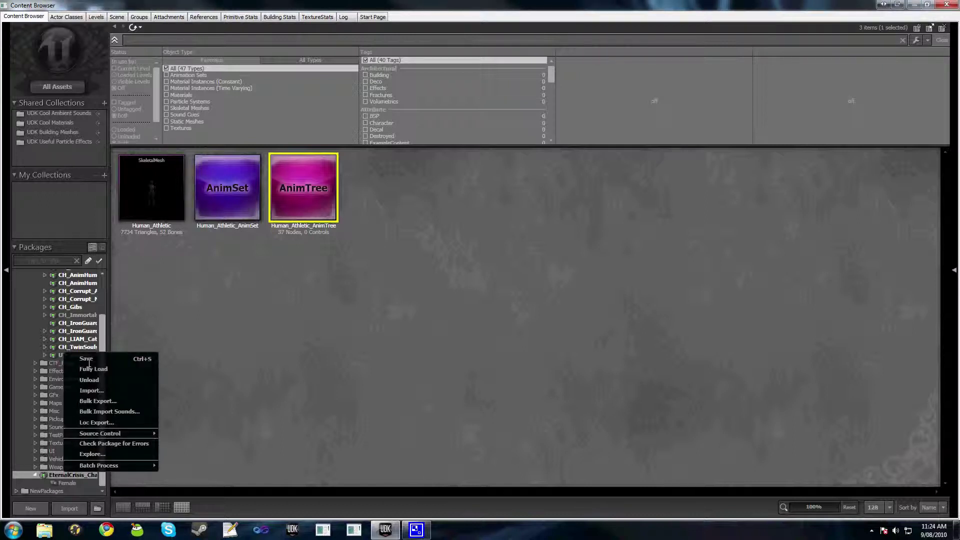
pyautogui.click(87, 359)
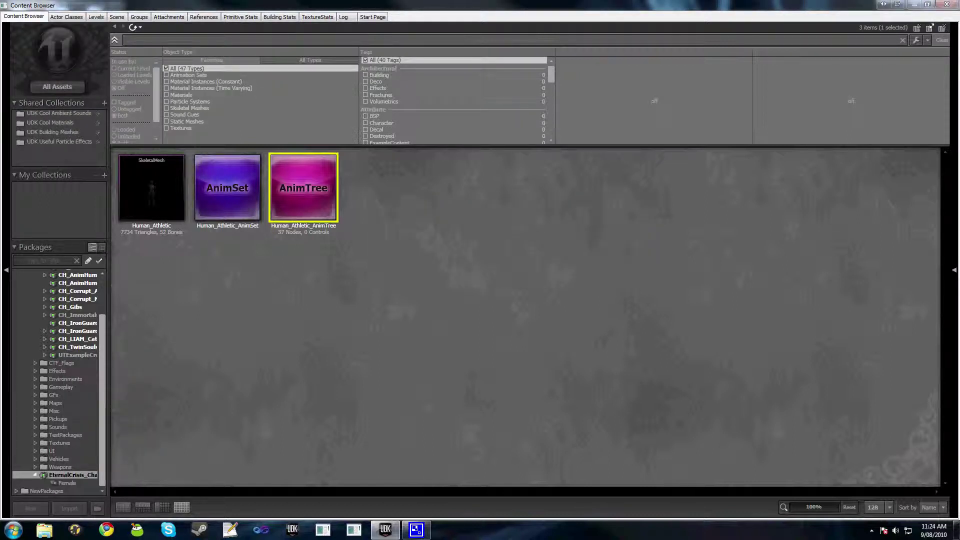
# Play the AT-Test level in the editor and run the enableprone console command.
pyautogui.hotkey('alt', 'Tab')
pyautogui.click(484, 27)
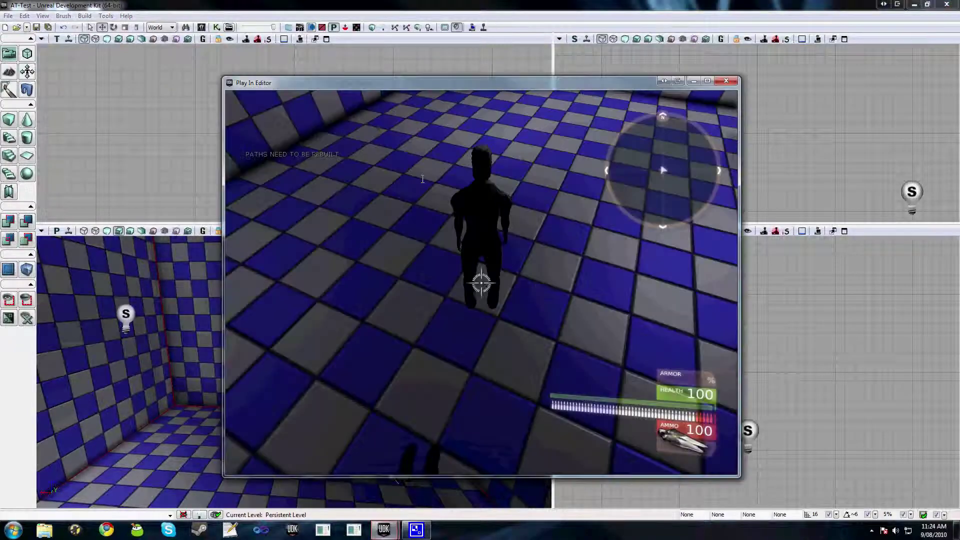
pyautogui.press('Tab')
pyautogui.write('enableprone')
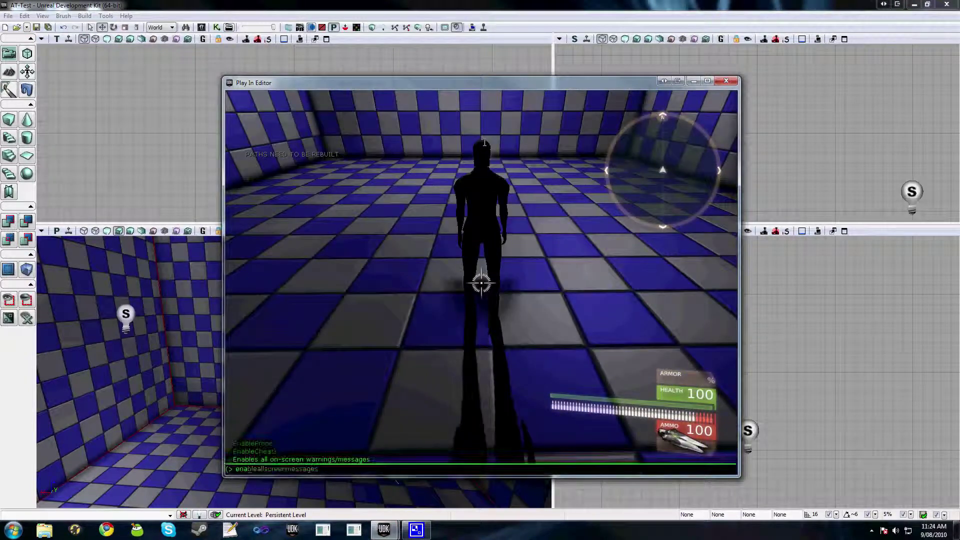
pyautogui.press('Return')
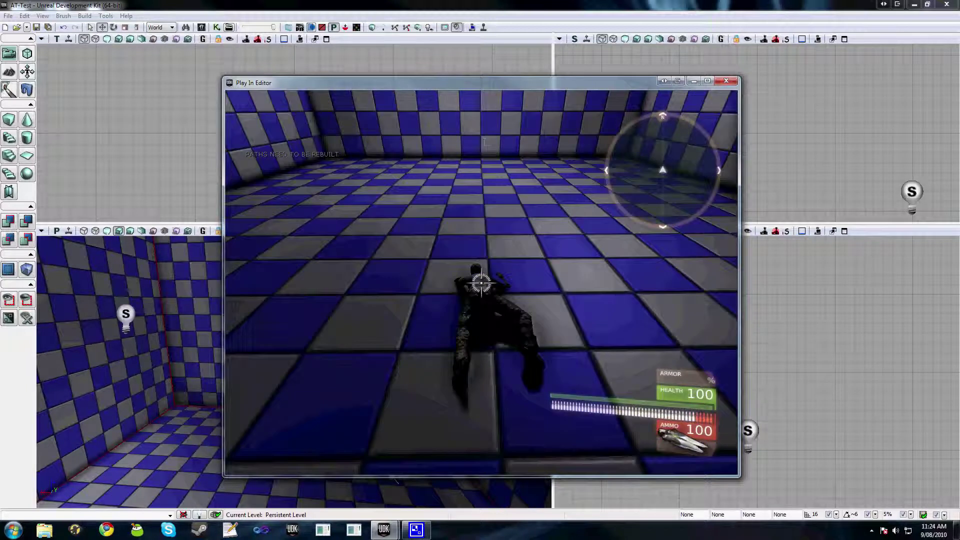
# Move the prone character forward and run the disableprone console command.
pyautogui.press('w')
pyautogui.press('Tab')
pyautogui.write('disableprone')
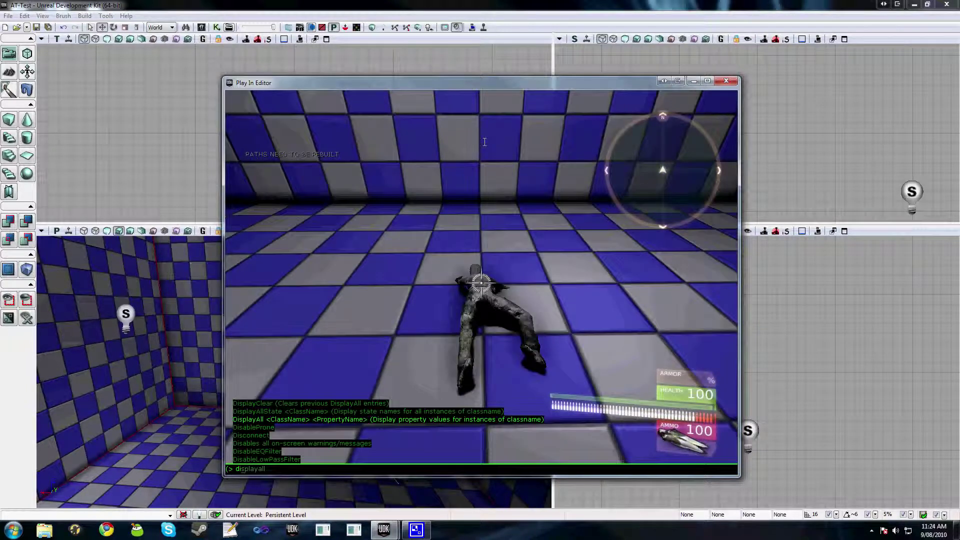
pyautogui.press('Return')
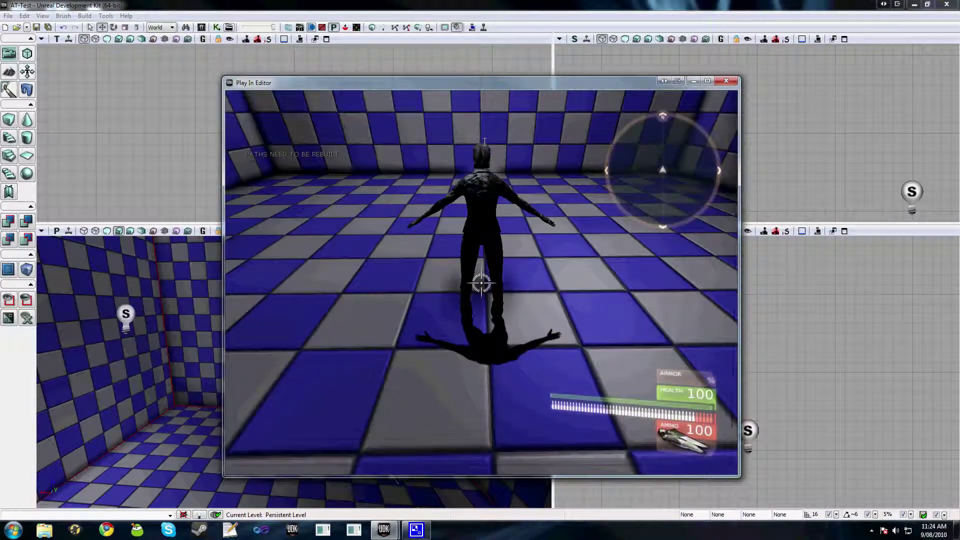
# Run the enableprone console command again, observe the blend into prone, and end the play session.
pyautogui.press('Tab')
pyautogui.write('enable')
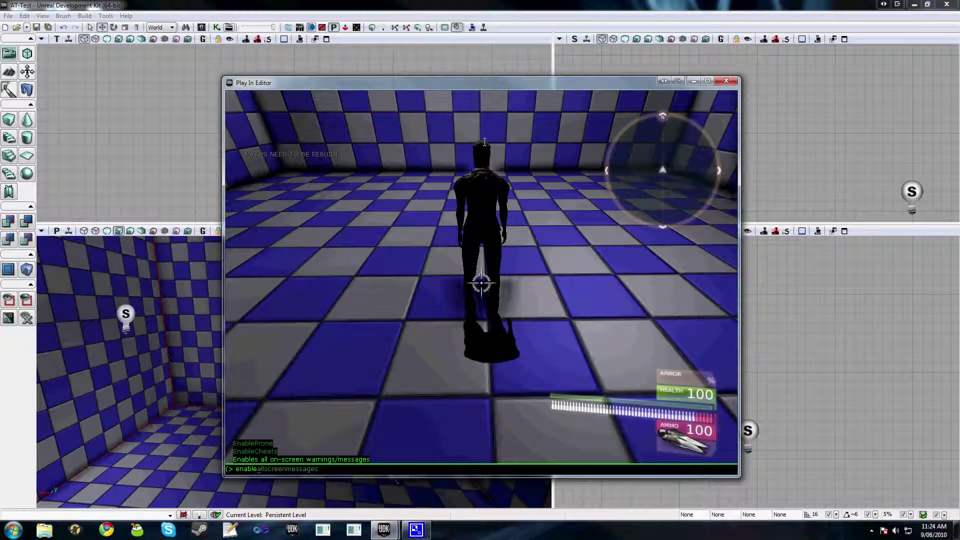
pyautogui.write('prone')
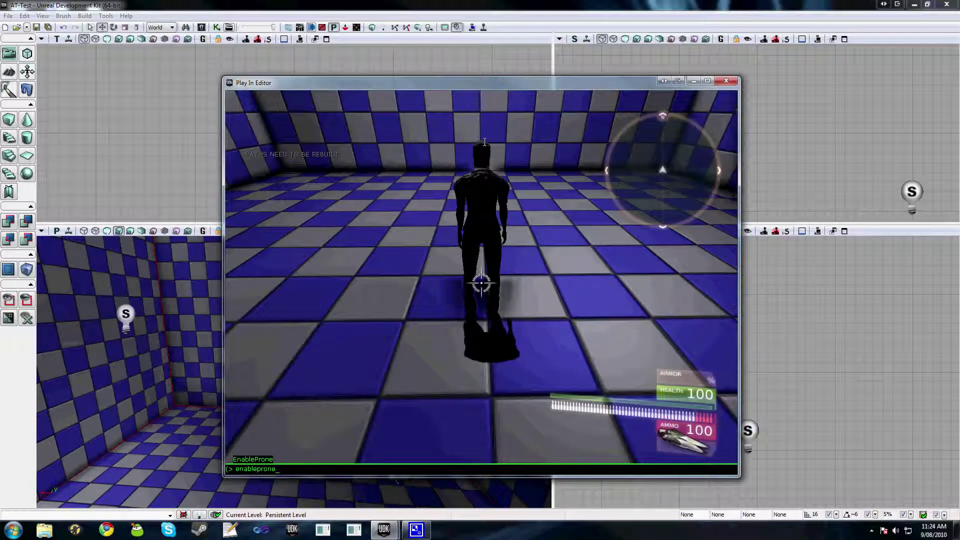
pyautogui.press('Return')
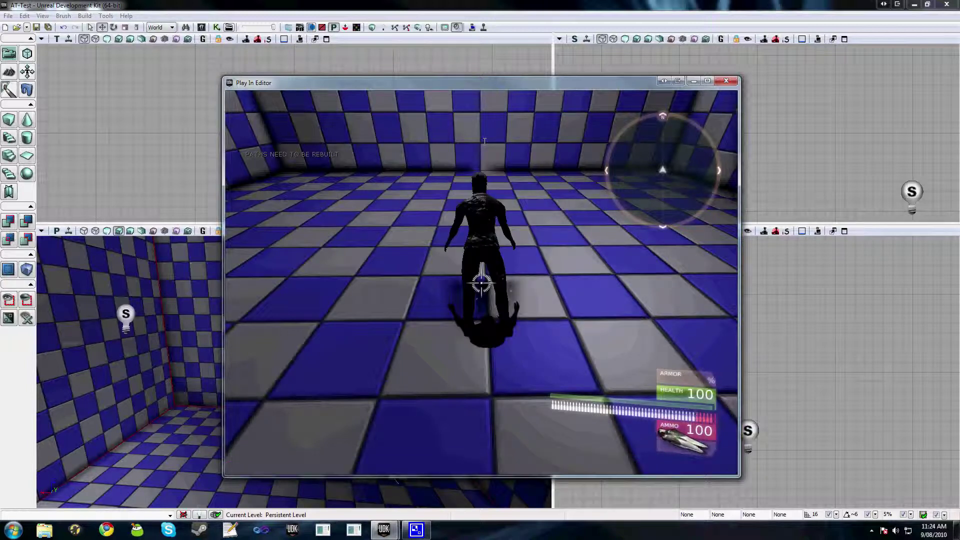
pyautogui.press('z')
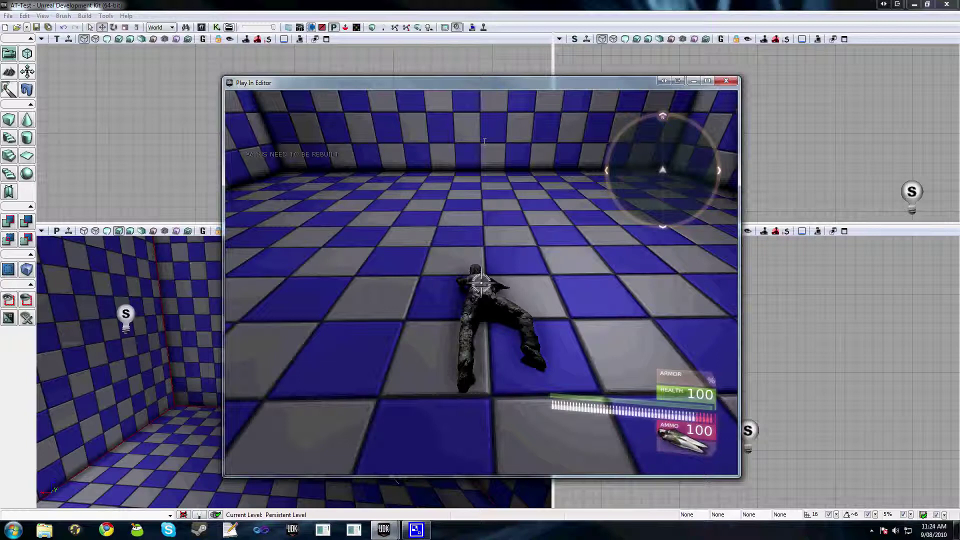
pyautogui.press('Escape')
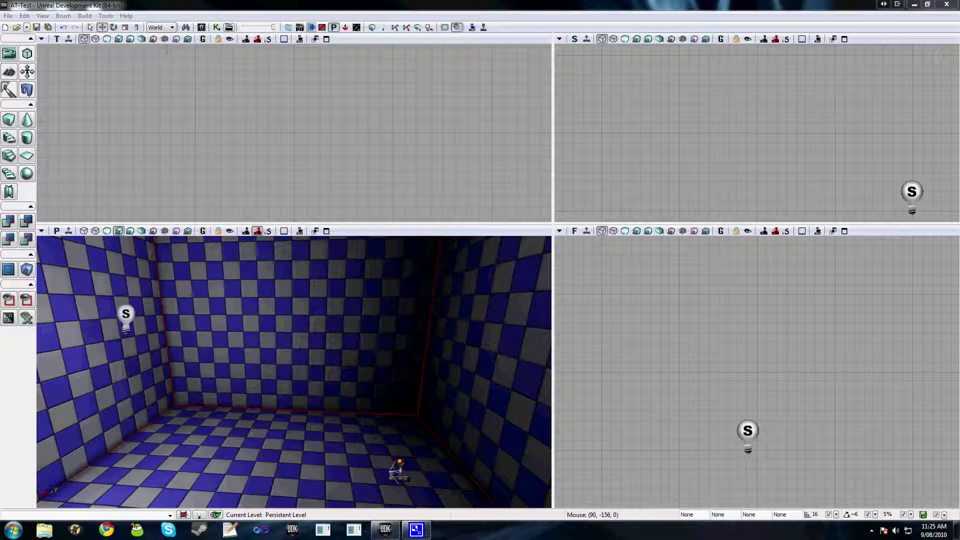
# Open Human_Athletic_AnimTree from the Content Browser and add an AnimNodeBlendList node in the empty space beside AimNode.
pyautogui.click(202, 27)
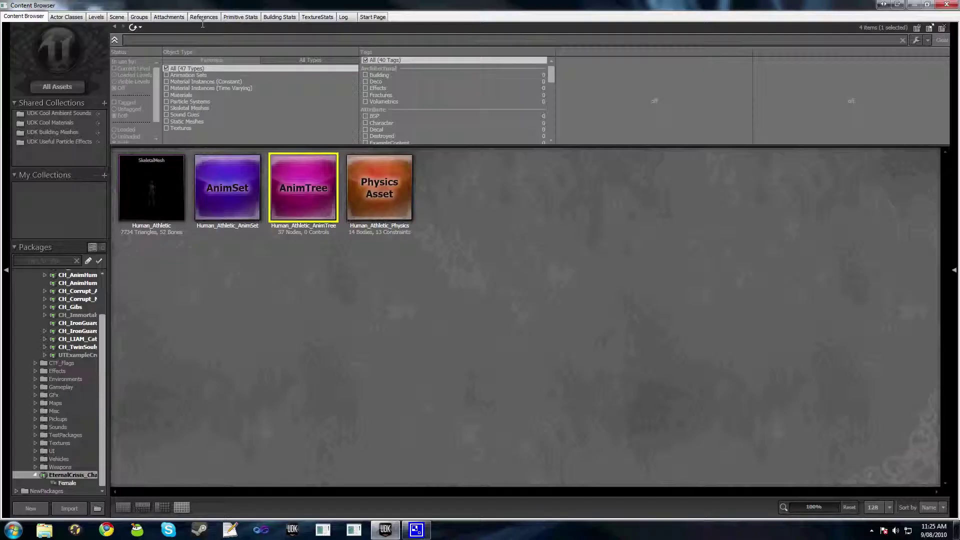
pyautogui.doubleClick(300, 197)
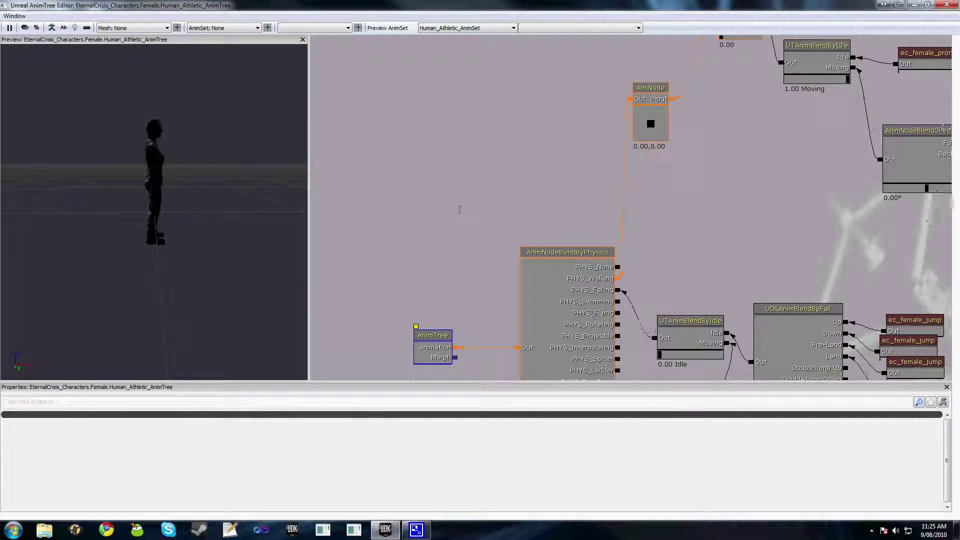
pyautogui.rightClick(477, 192)
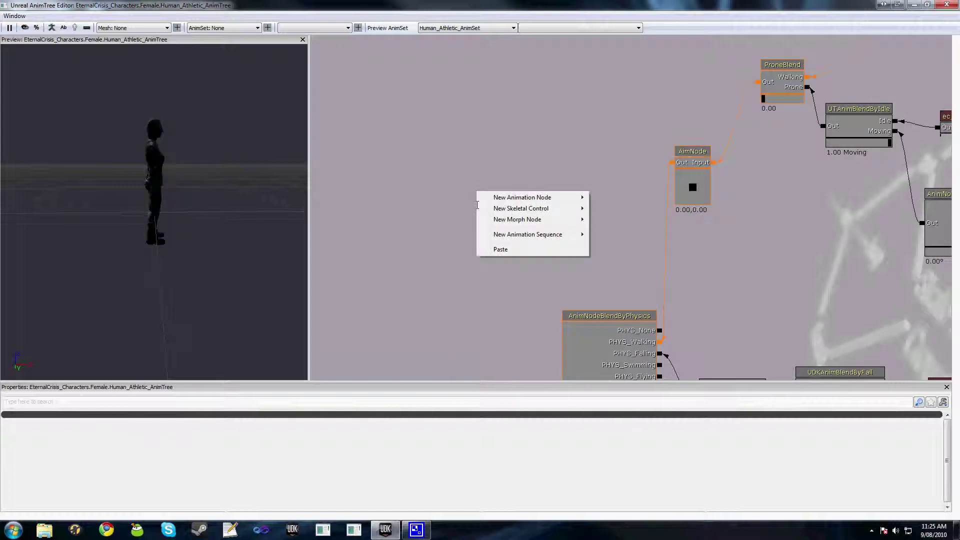
pyautogui.moveTo(504, 199)
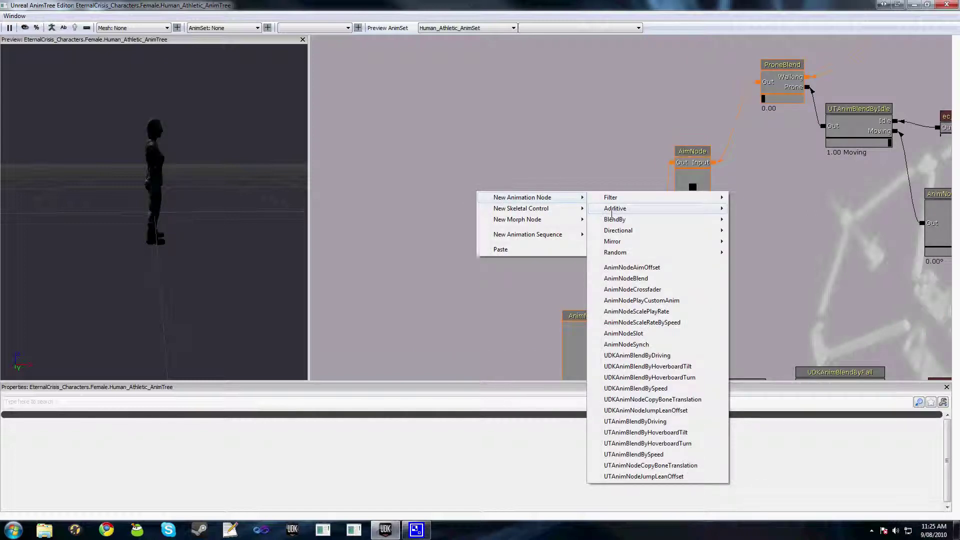
pyautogui.moveTo(614, 220)
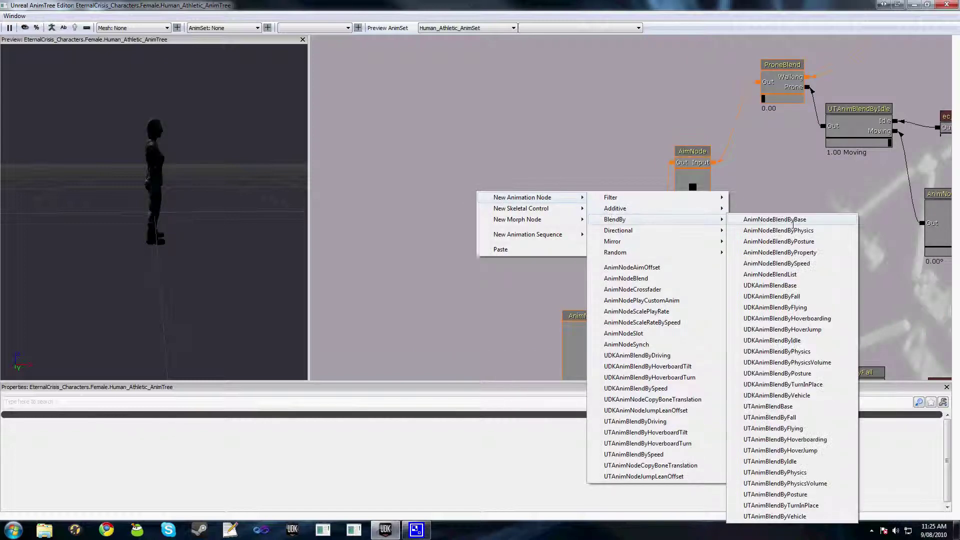
pyautogui.click(782, 274)
pyautogui.moveTo(519, 216); pyautogui.dragTo(493, 174)
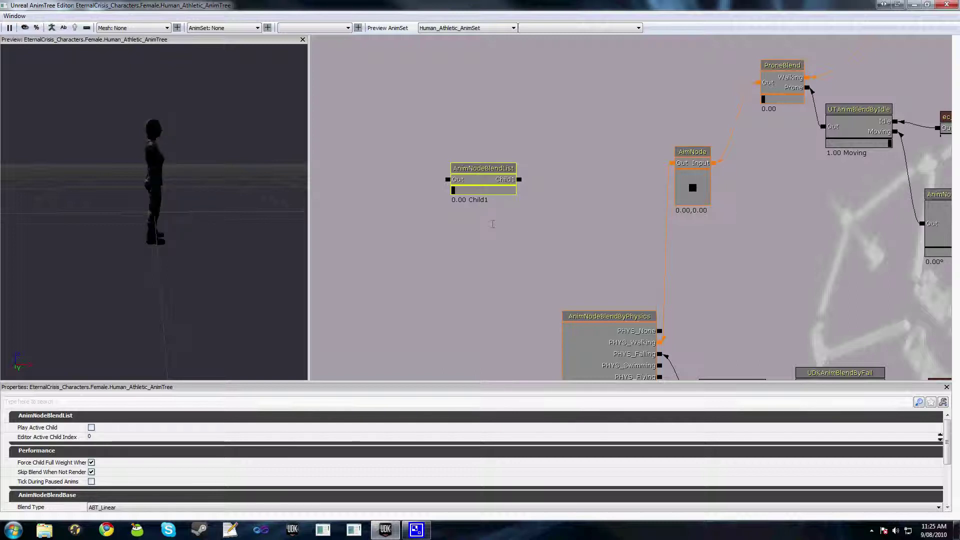
# Add inputs to the AnimNodeBlendList node until it has four children, Child1 to Child4.
pyautogui.moveTo(585, 187); pyautogui.dragTo(510, 242)
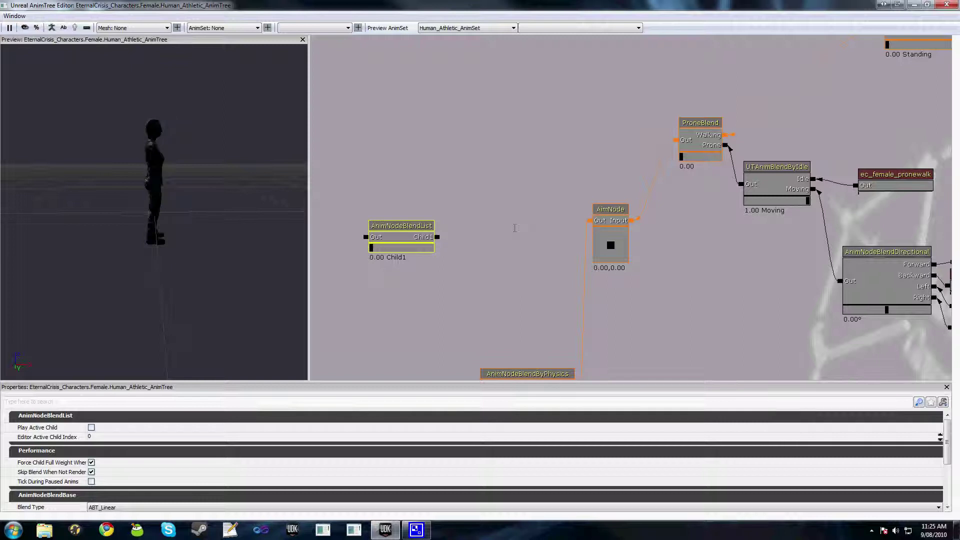
pyautogui.moveTo(514, 228); pyautogui.dragTo(479, 244)
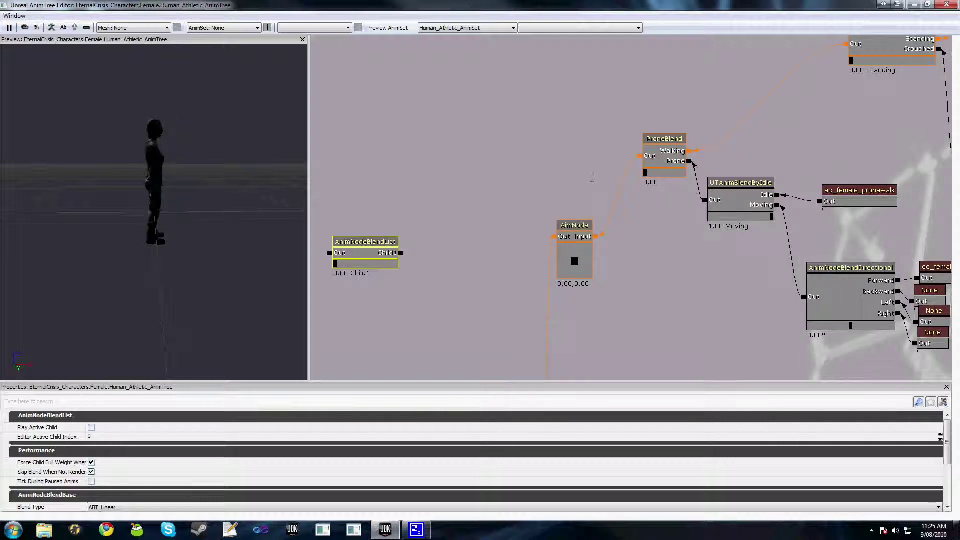
pyautogui.moveTo(592, 178); pyautogui.dragTo(635, 133)
pyautogui.rightClick(425, 208)
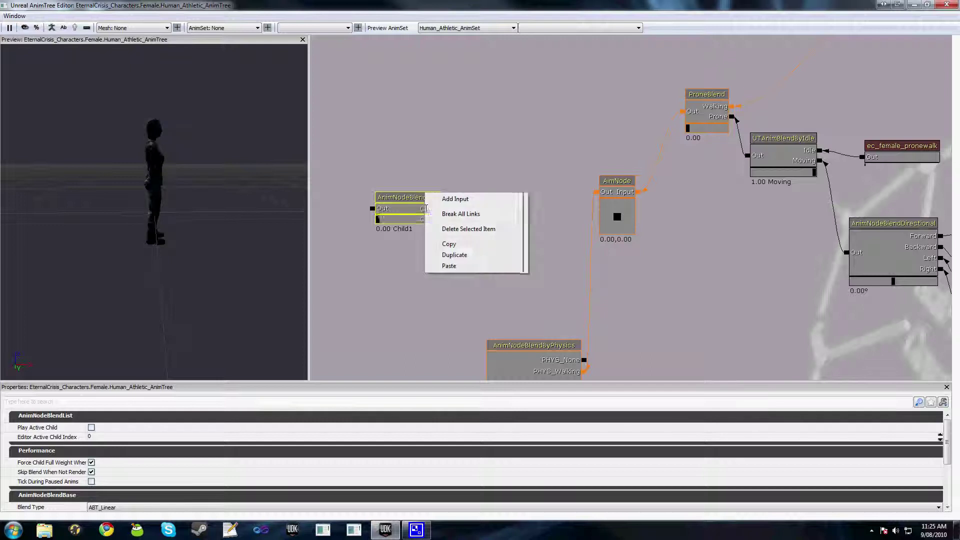
pyautogui.click(428, 205)
pyautogui.click(431, 201)
pyautogui.rightClick(423, 200)
pyautogui.click(436, 206)
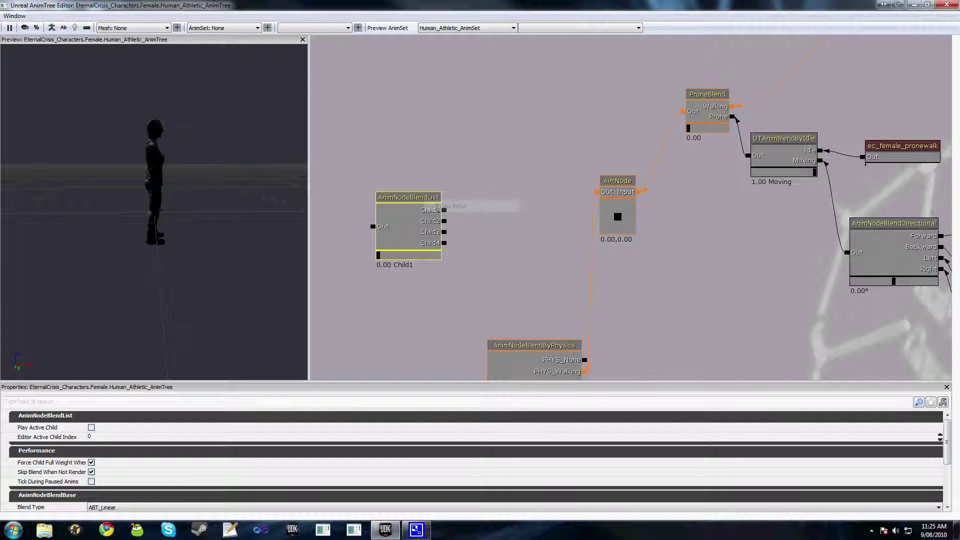
pyautogui.moveTo(422, 210); pyautogui.dragTo(436, 194)
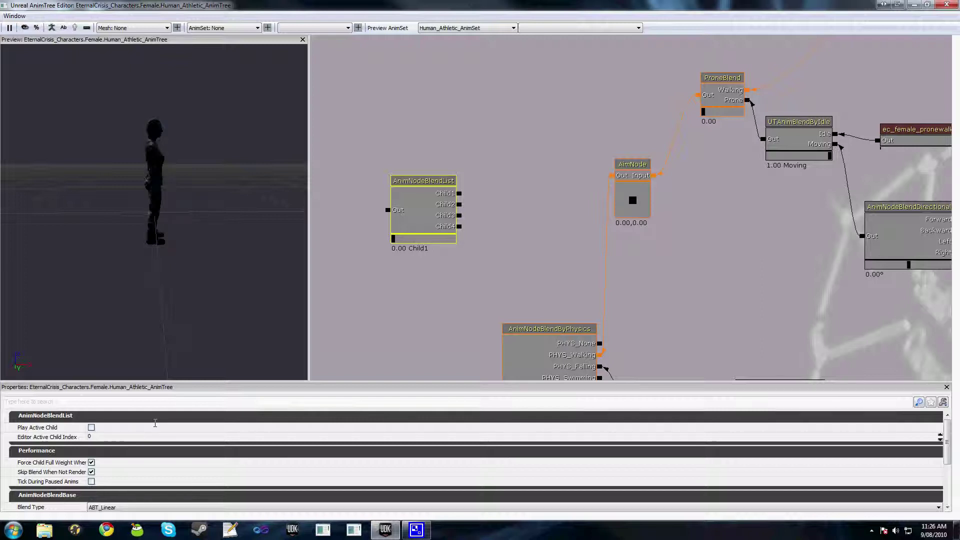
# Inspect the AnimNodeBlendList's properties, including Force Child Full Weight and Editor Active Child Index, and widen the property name column.
pyautogui.scroll(-5, 143, 423)
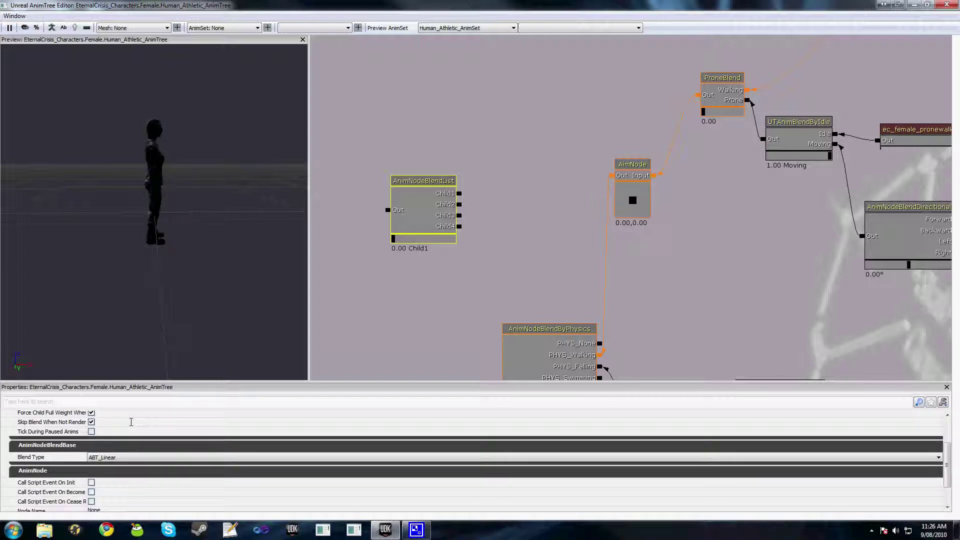
pyautogui.scroll(5, 131, 422)
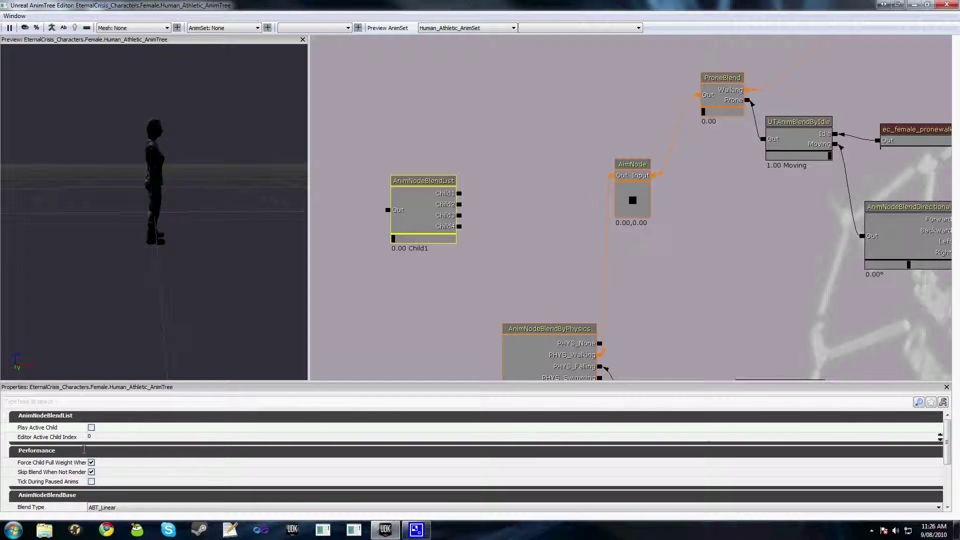
pyautogui.moveTo(67, 461)
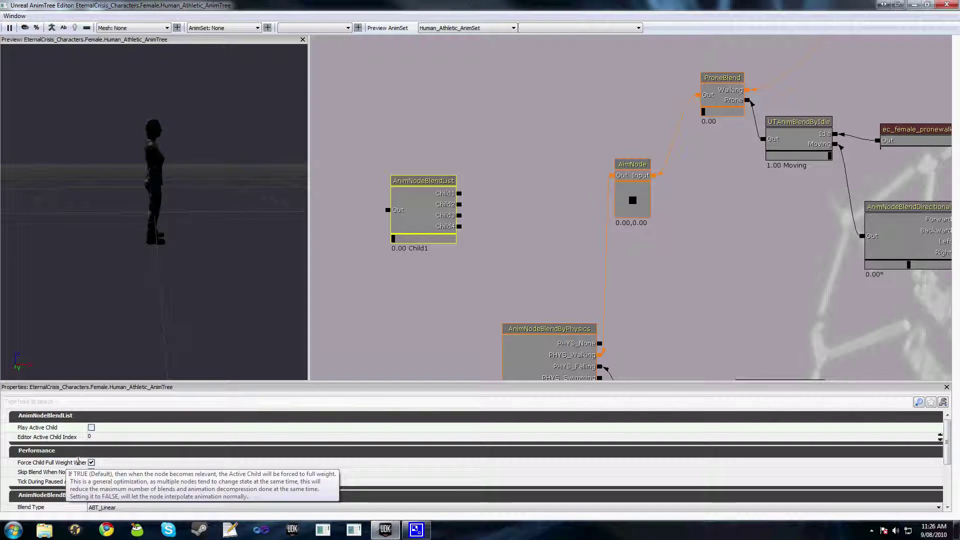
pyautogui.moveTo(89, 437)
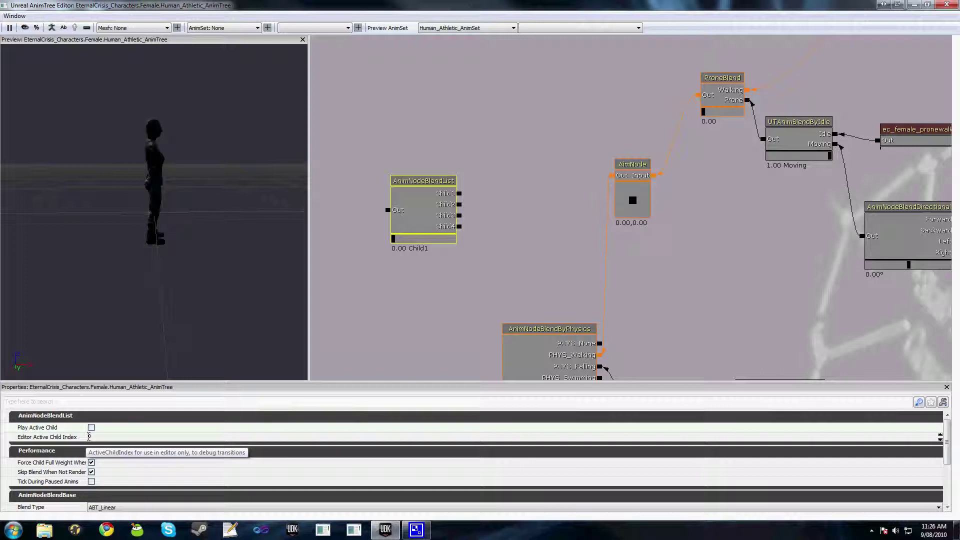
pyautogui.moveTo(88, 437); pyautogui.dragTo(111, 437)
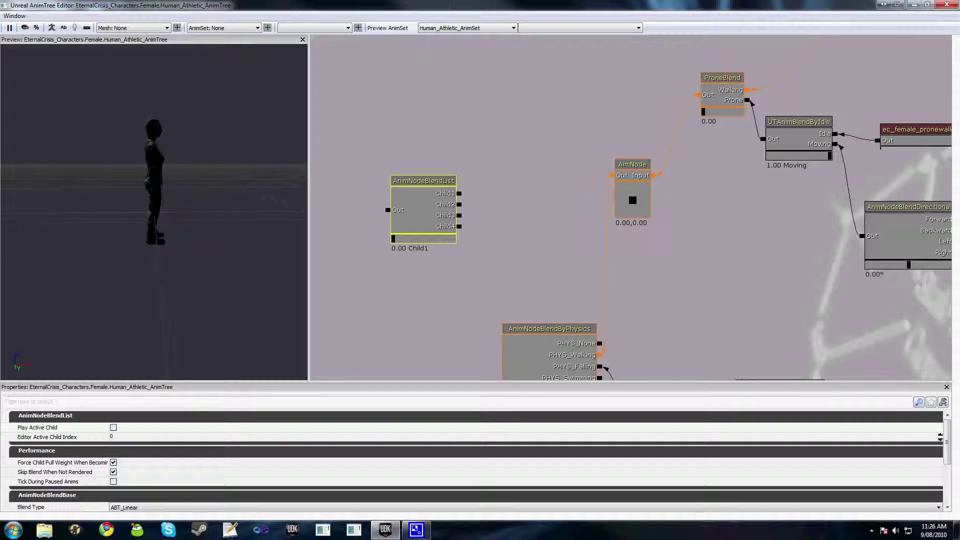
# Review the SetBlendTarget call in EnableProne of ATPawn.uc in Notepad++, and return to the AnimTree editor.
pyautogui.hotkey('alt', 'Tab')
pyautogui.click(123, 279)
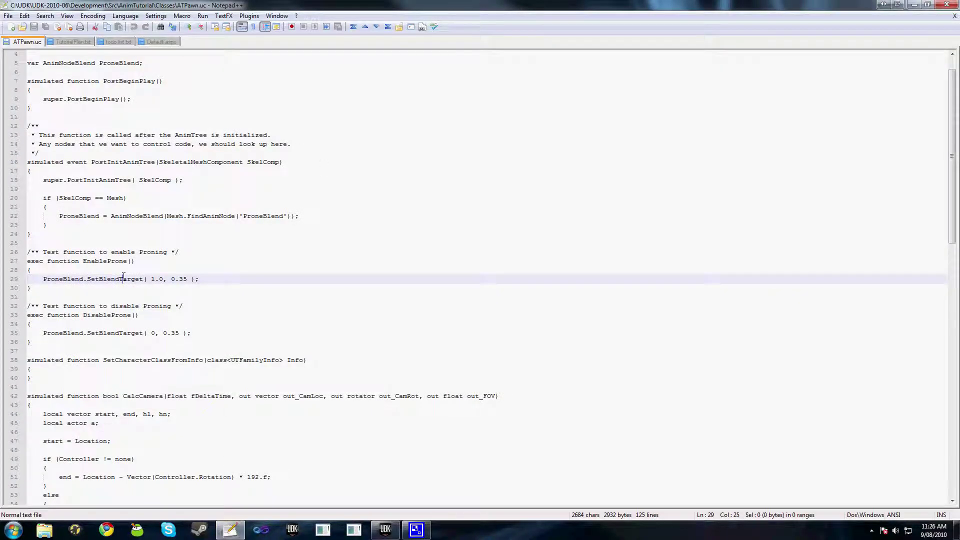
pyautogui.hotkey('alt', 'Tab')
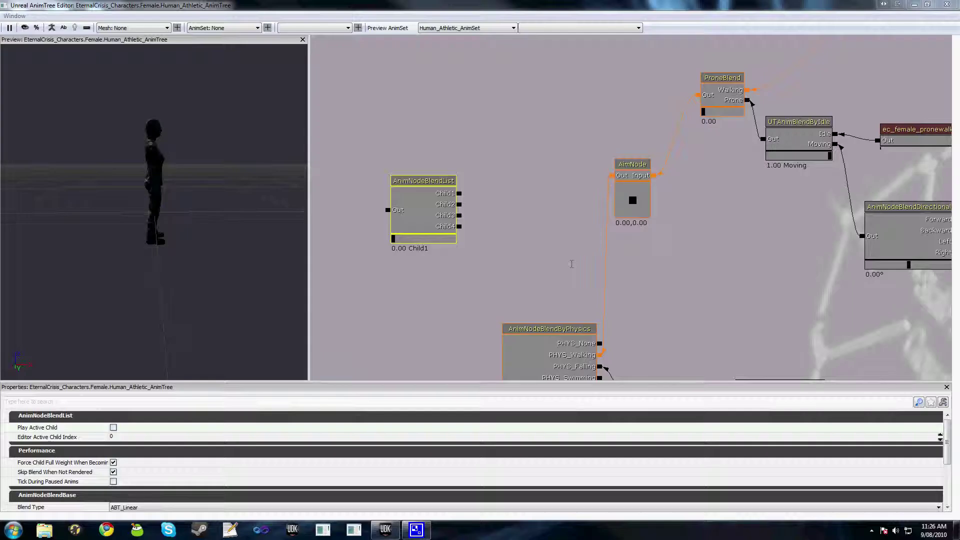
pyautogui.moveTo(477, 285); pyautogui.dragTo(483, 298)
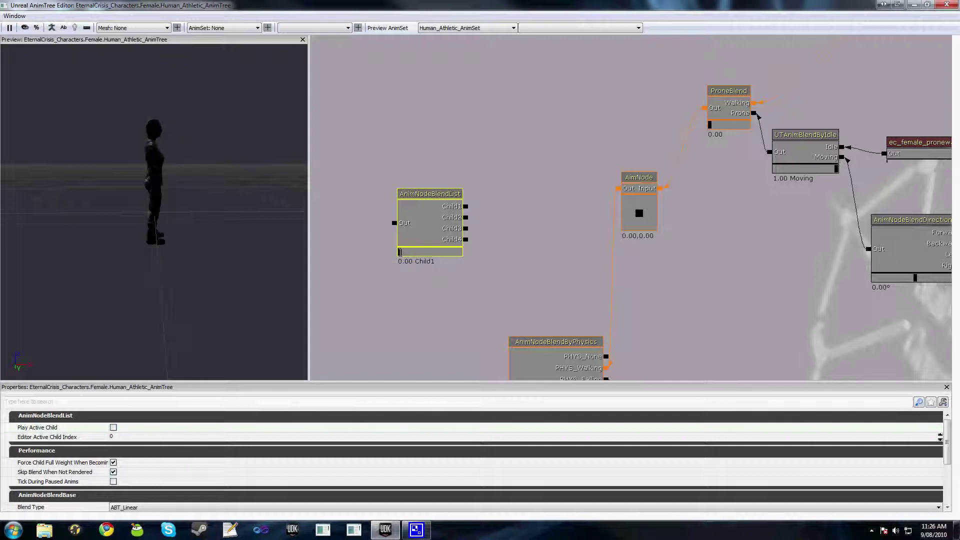
# Try the AnimNodeBlendList's blend slider by moving it slightly away from Child1 and back to its start.
pyautogui.moveTo(399, 252); pyautogui.dragTo(410, 252)
pyautogui.click(411, 253)
pyautogui.moveTo(410, 252); pyautogui.dragTo(400, 252)
pyautogui.moveTo(466, 247); pyautogui.dragTo(473, 242)
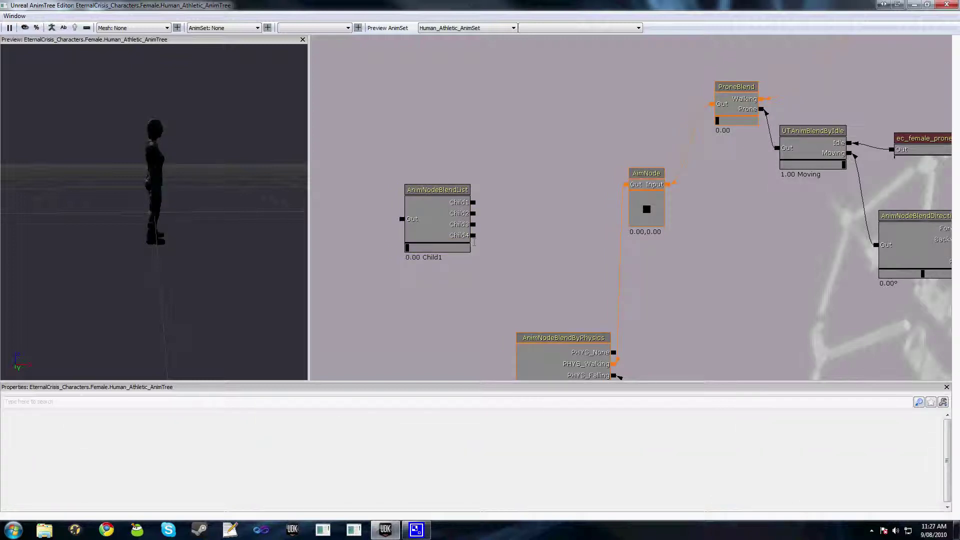
# Shift the AnimNodeBlendList node slightly in the empty space beside AimNode and examine its Editor Active Child Index property.
pyautogui.keyDown('ctrl'); pyautogui.moveTo(463, 210); pyautogui.dragTo(464, 218); pyautogui.keyUp('ctrl')
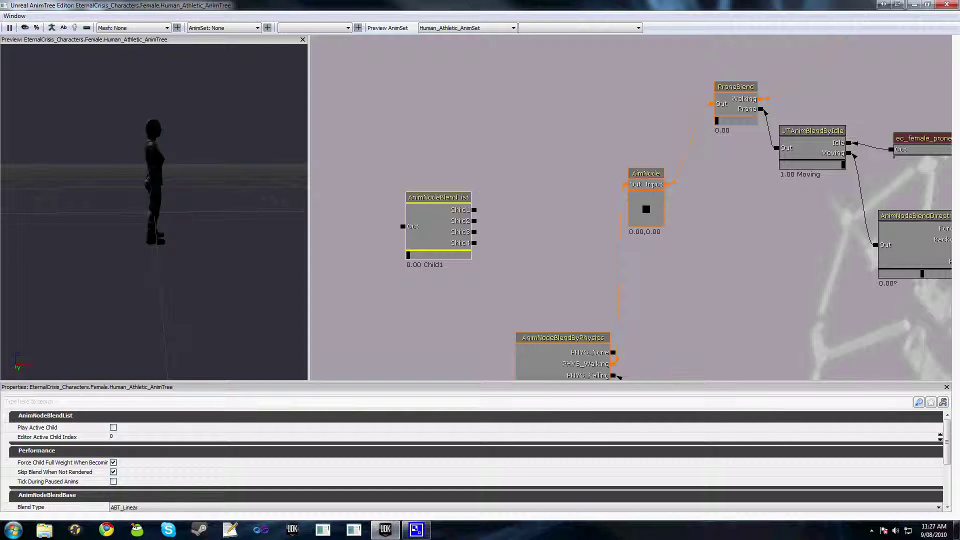
pyautogui.click(178, 436)
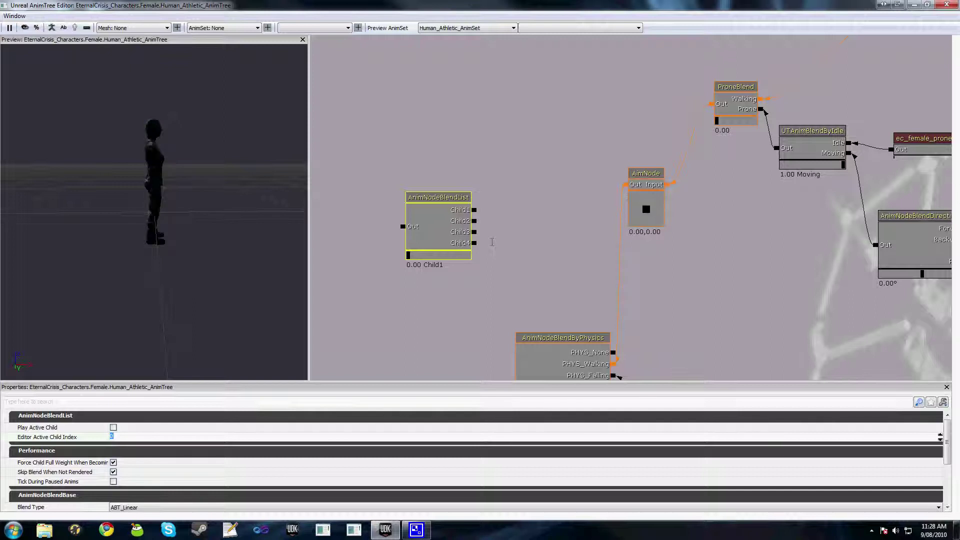
pyautogui.keyDown('ctrl'); pyautogui.moveTo(452, 221); pyautogui.dragTo(468, 217); pyautogui.keyUp('ctrl')
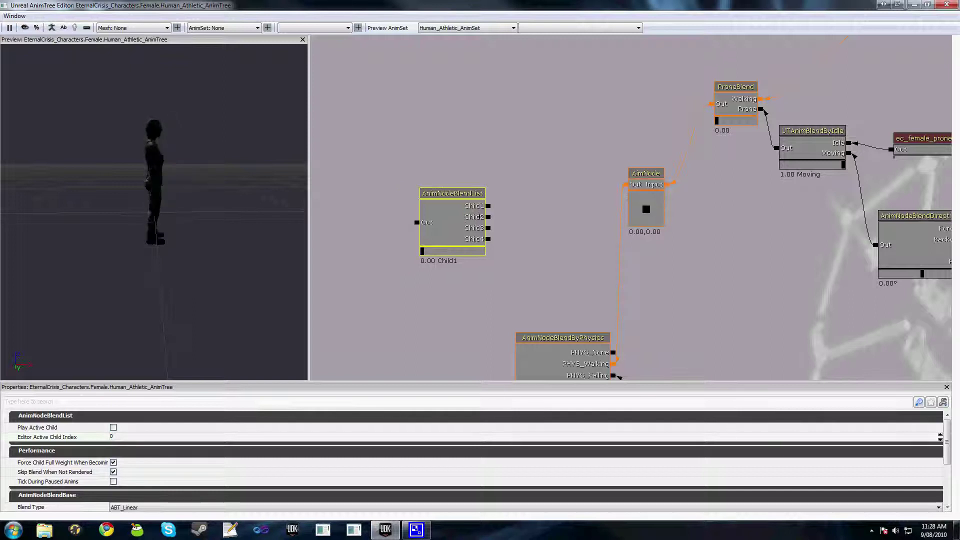
pyautogui.moveTo(533, 221); pyautogui.dragTo(470, 219)
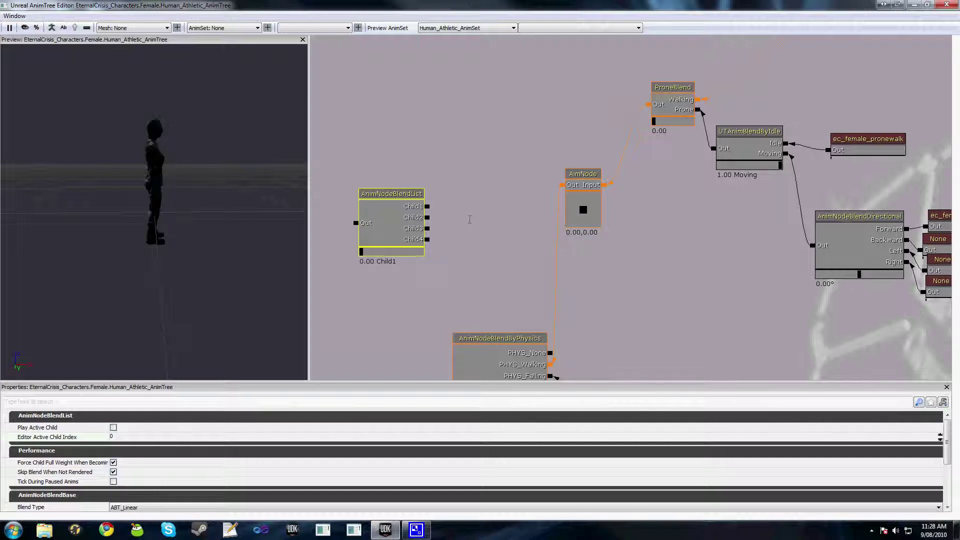
pyautogui.click(450, 278)
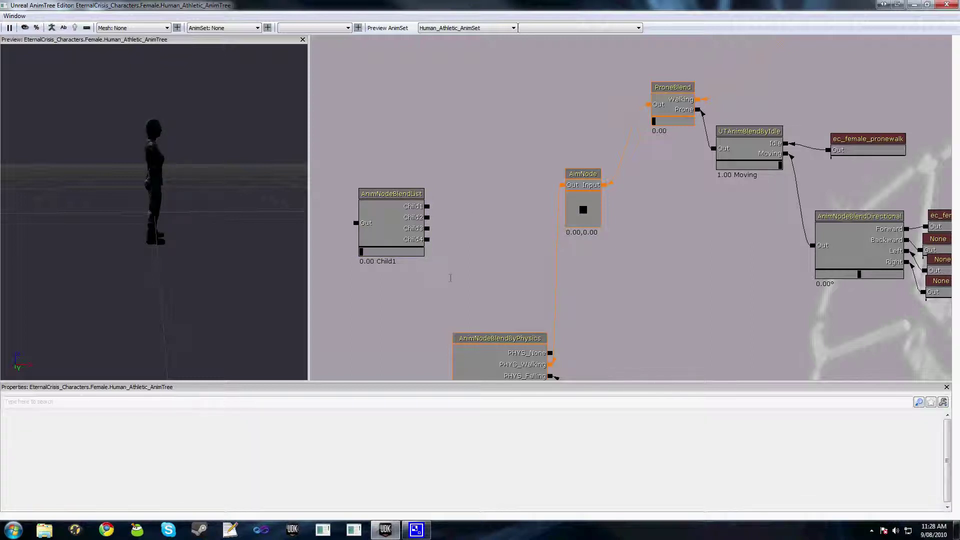
pyautogui.click(400, 228)
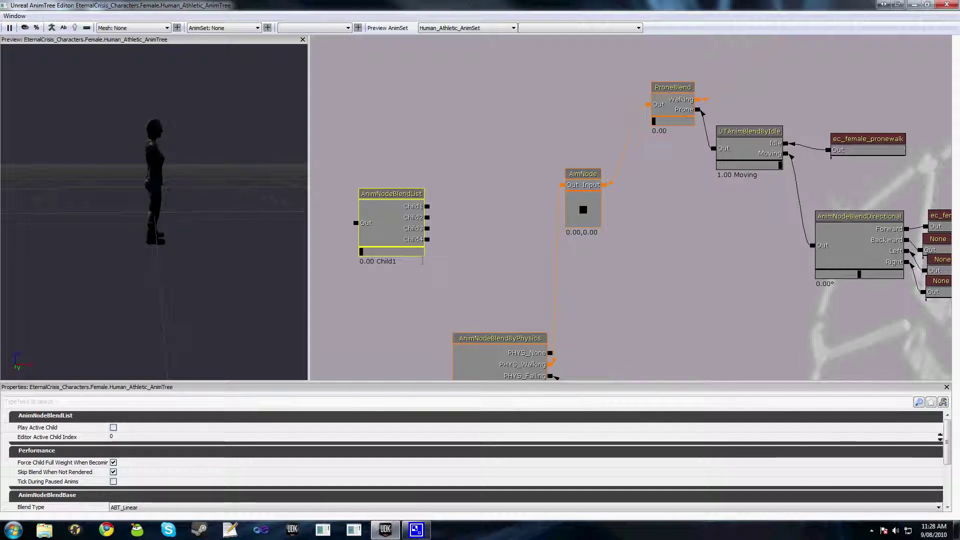
pyautogui.moveTo(406, 282); pyautogui.dragTo(418, 278)
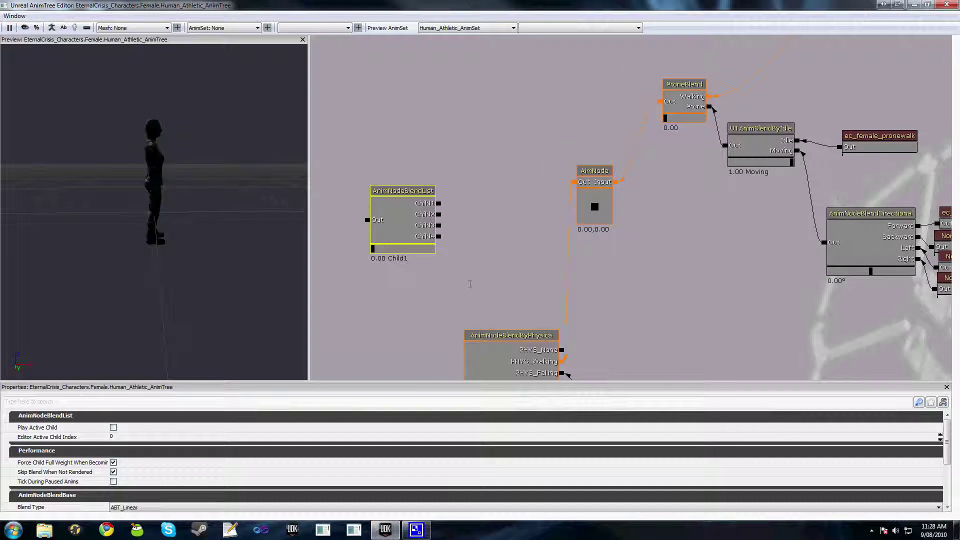
pyautogui.moveTo(470, 284); pyautogui.dragTo(416, 255)
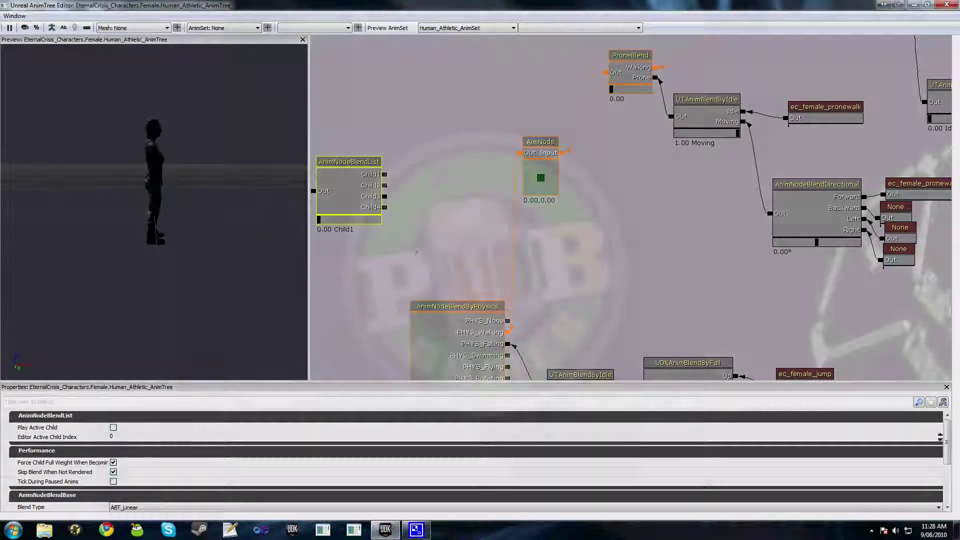